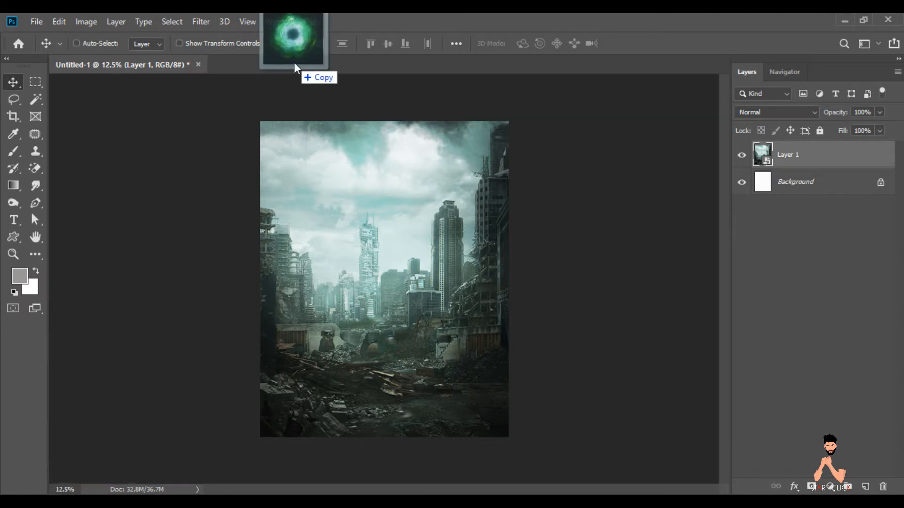
Convert the Green.jpg portal image to a smart object and place it in the middle of the Untitled-1 poster.
right_click(816, 155)
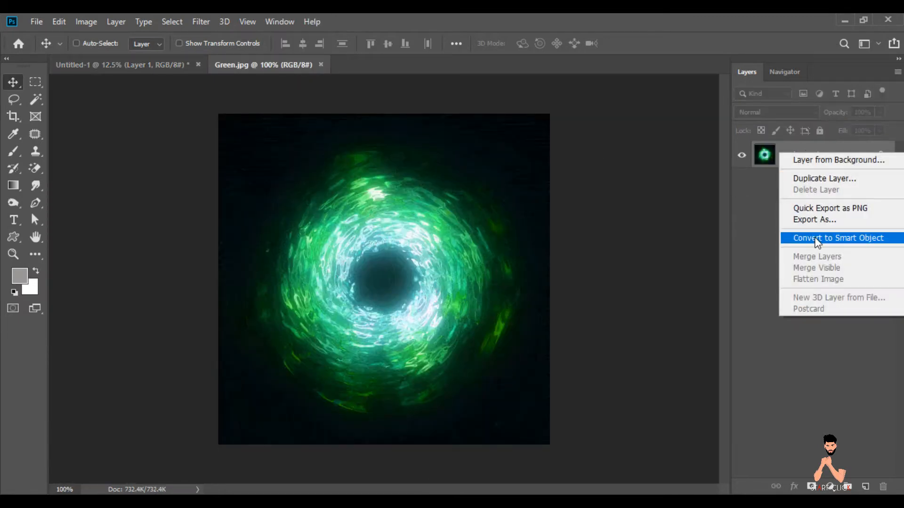
click(801, 238)
drag(293, 221, 383, 272)
Scale the green portal proportionally to about 208% and centre it over the ruined city with Free Transform.
click(60, 23)
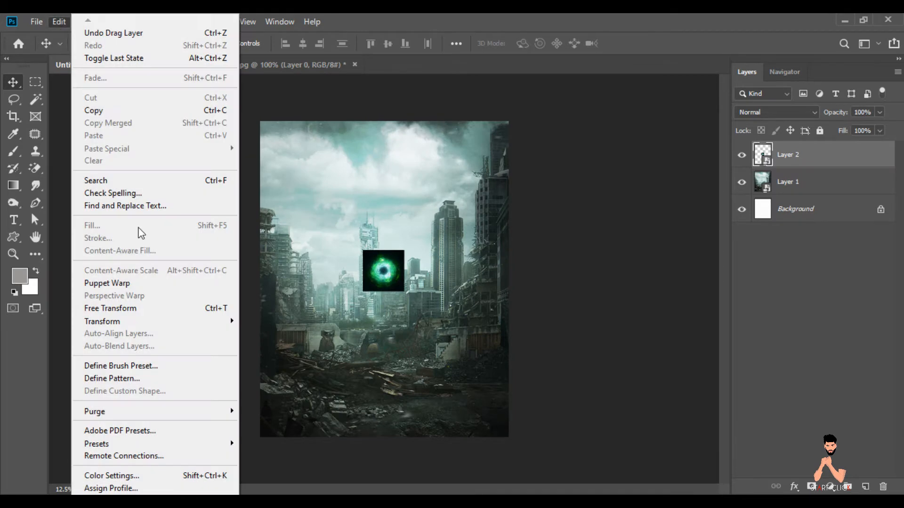
click(139, 305)
drag(297, 44, 406, 95)
drag(402, 274, 403, 315)
drag(296, 44, 304, 46)
drag(397, 312, 399, 281)
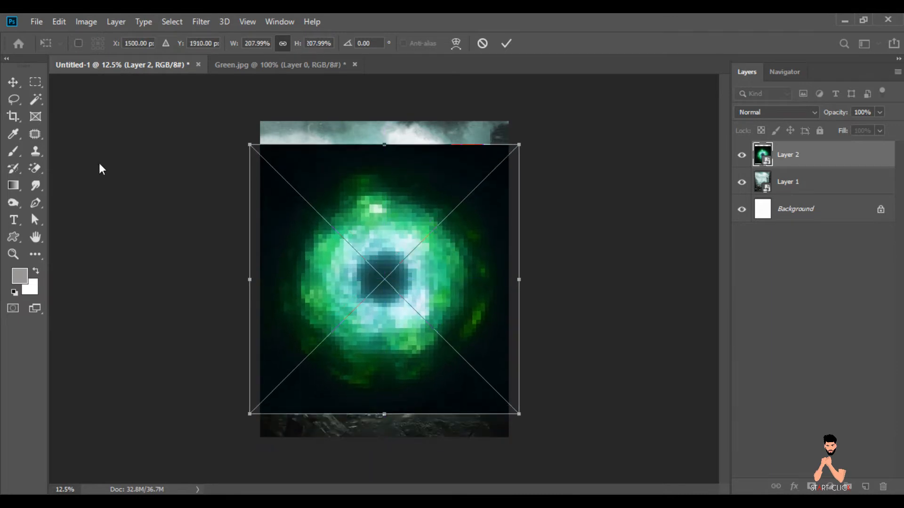
click(13, 82)
Set the portal layer's blend mode to Screen and close Green.jpg without saving.
click(773, 112)
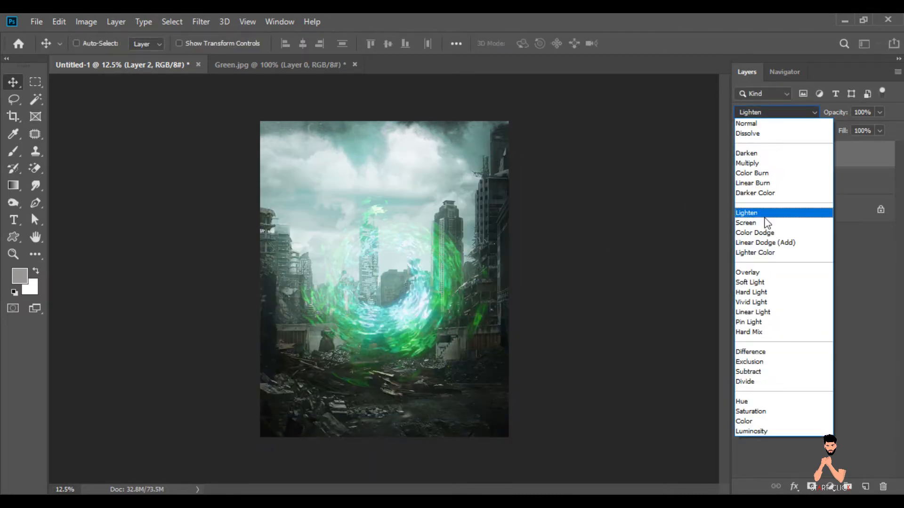
click(766, 225)
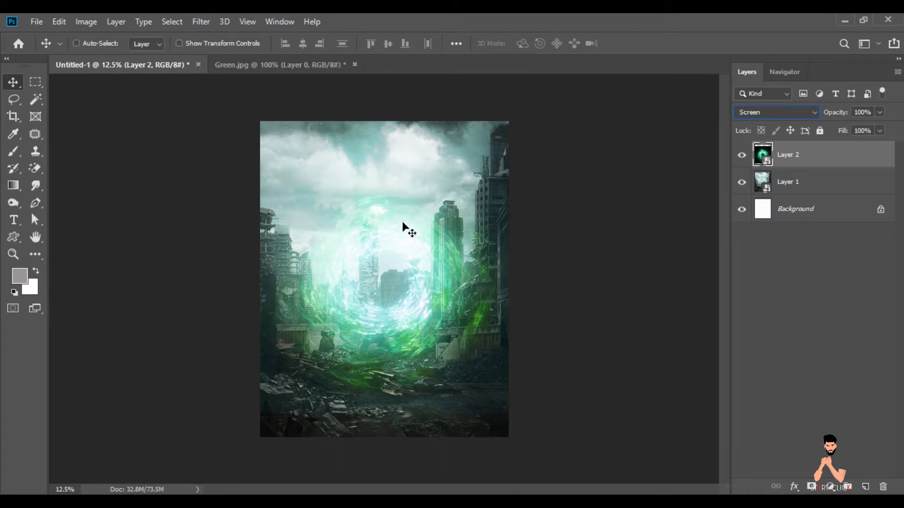
click(354, 64)
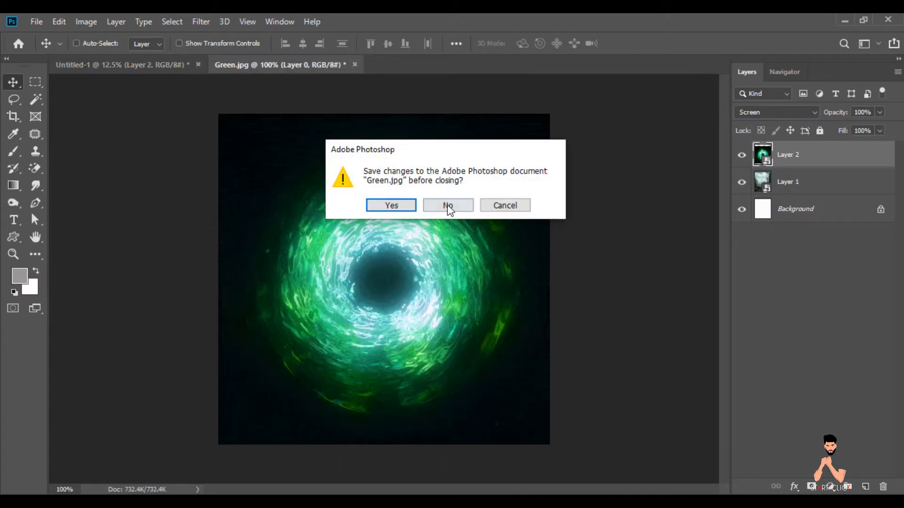
click(448, 207)
Add Green Light from the Ben 10 2 folder as a smart object covering the poster, and close its source file unsaved.
key(alt+Tab)
click(353, 397)
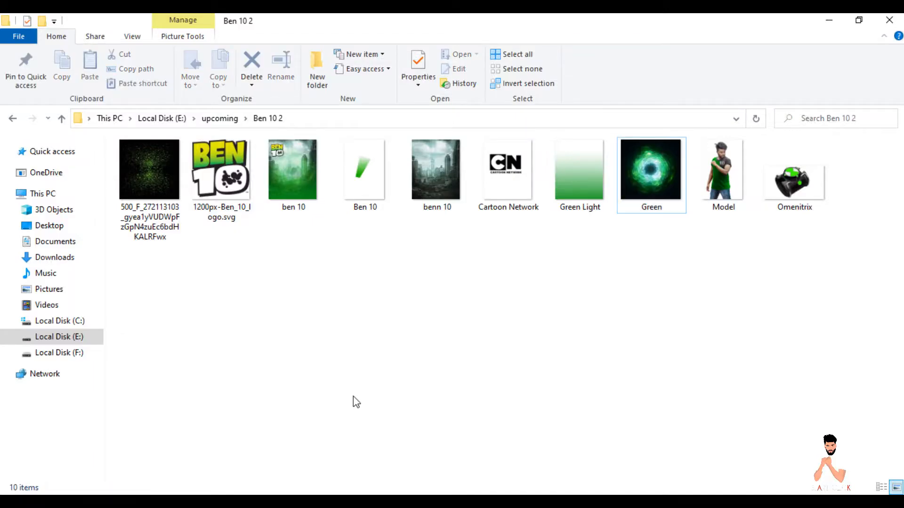
drag(579, 170, 298, 64)
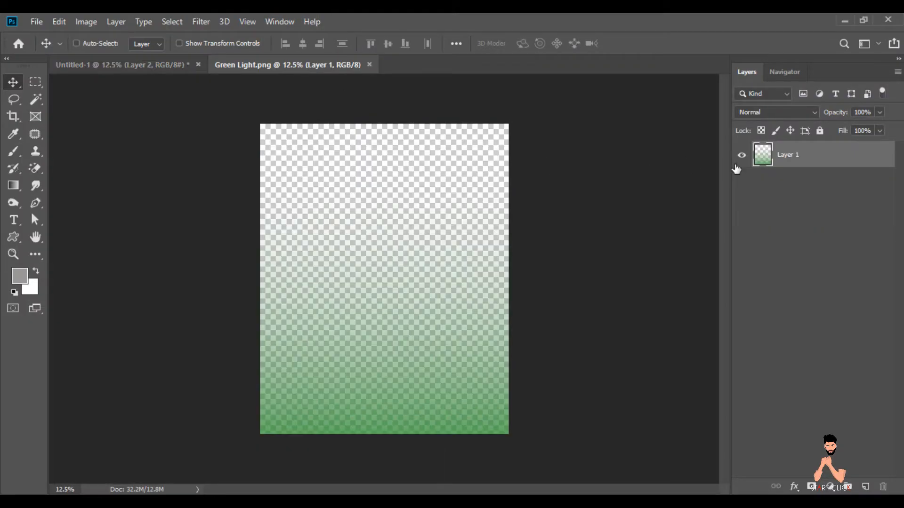
right_click(791, 159)
click(698, 194)
drag(400, 358, 384, 389)
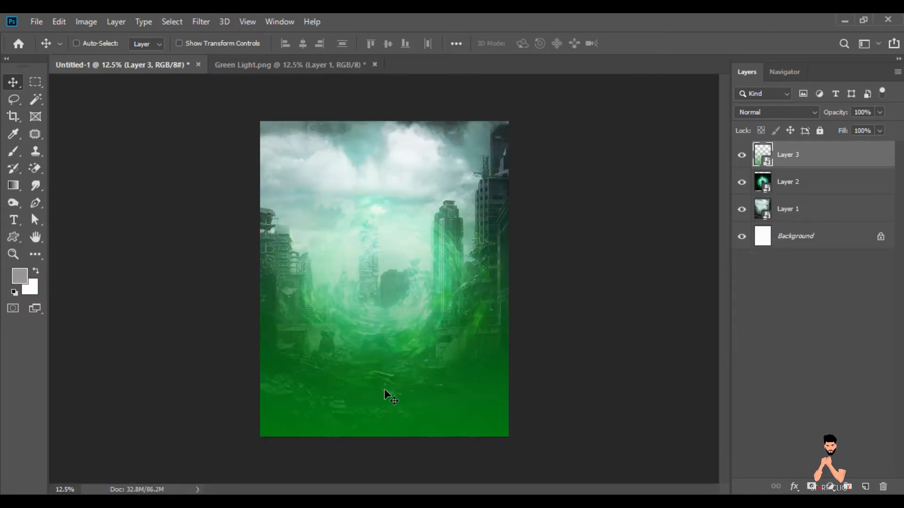
click(375, 64)
click(445, 207)
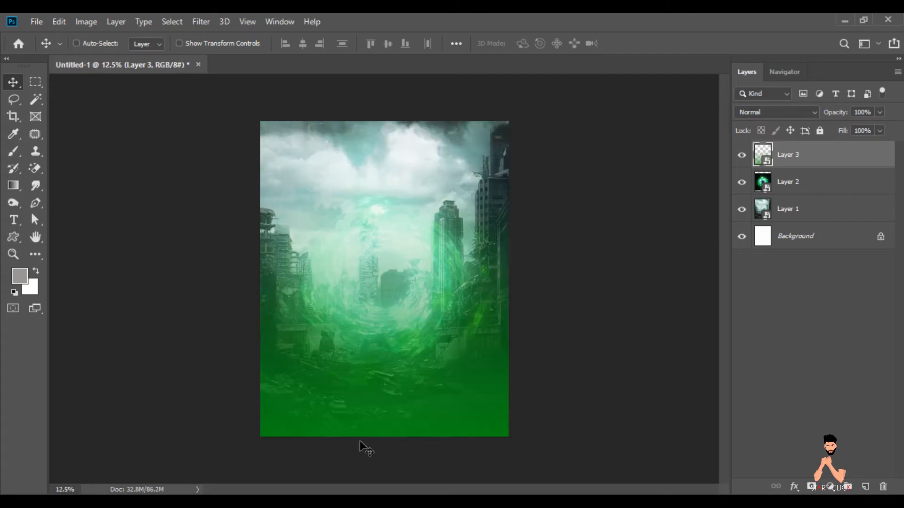
Open the Model image from the Ben 10 2 folder and bring it into the poster as a smart object.
key(alt+Tab)
drag(716, 197, 297, 57)
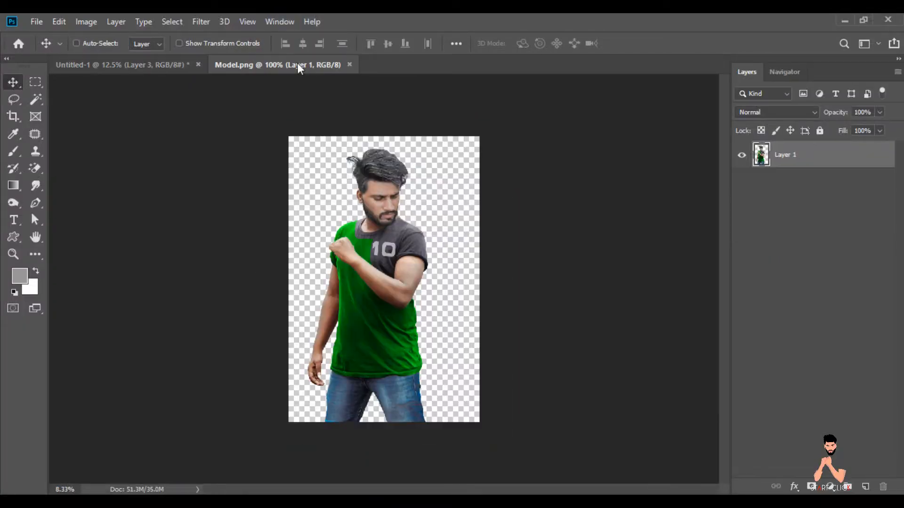
right_click(776, 158)
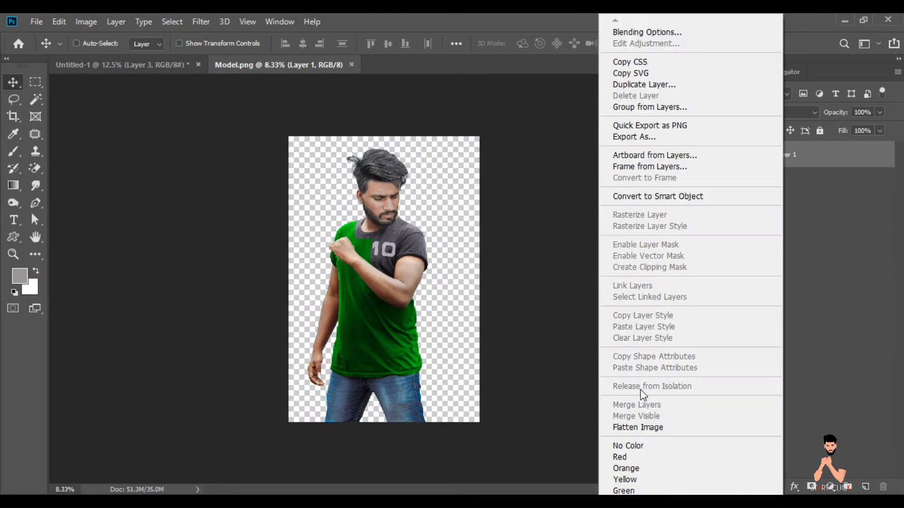
click(657, 196)
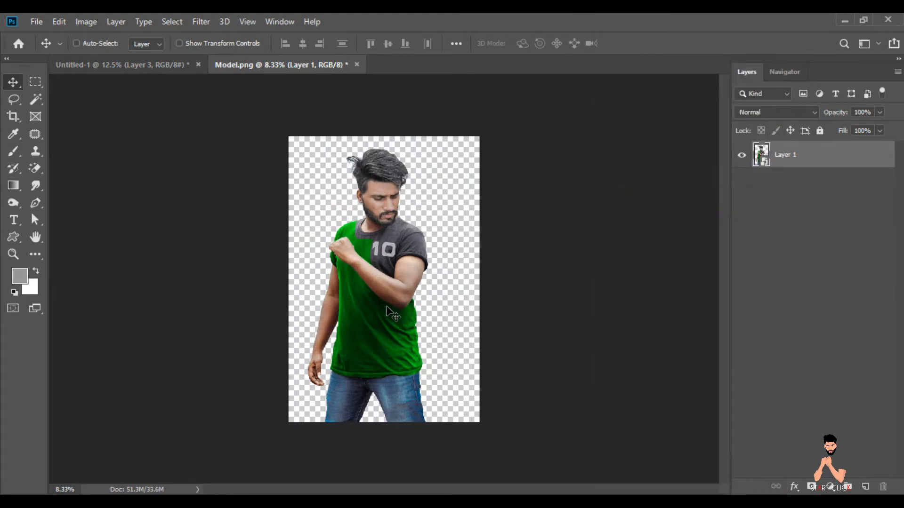
drag(160, 71, 377, 295)
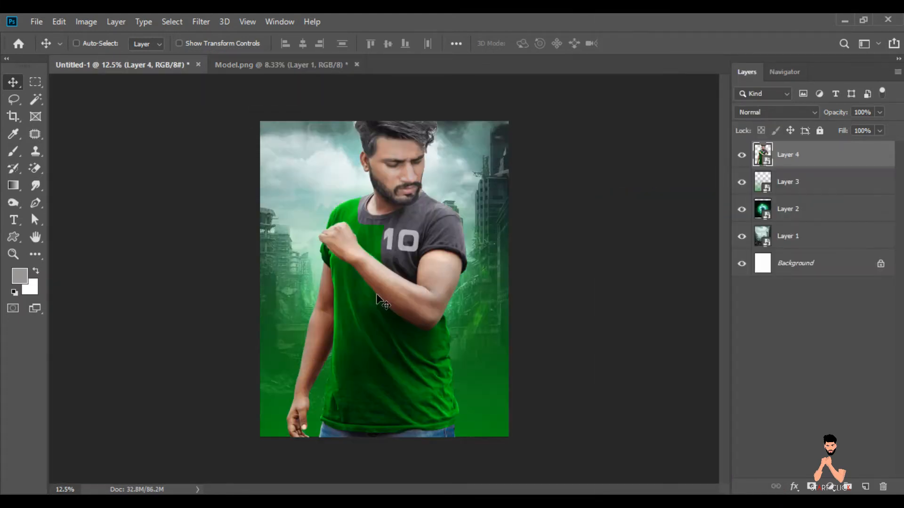
Scale the model to 17% and position him at the lower centre of the poster, with his legs cut by the bottom edge.
click(58, 21)
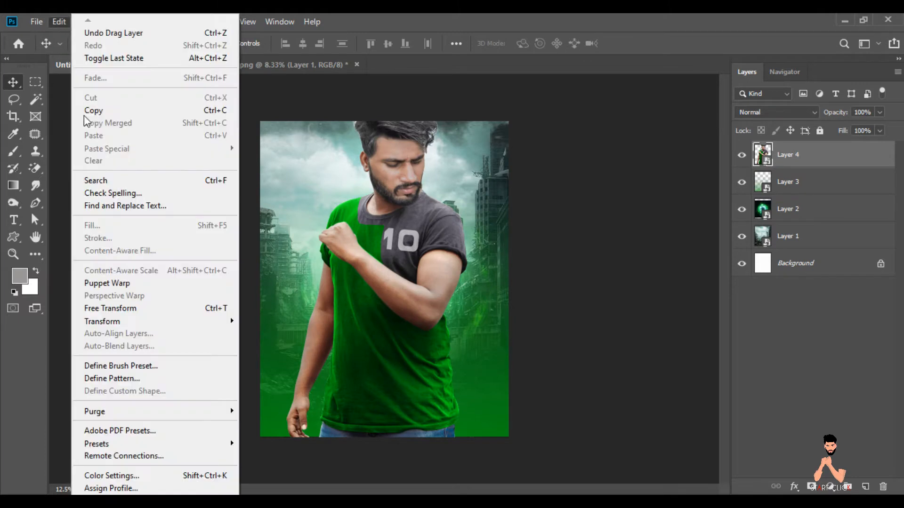
click(134, 306)
drag(299, 47, 297, 48)
mouse_move(402, 318)
mouse_down()
mouse_move(381, 308)
mouse_move(397, 292)
mouse_move(402, 314)
mouse_up()
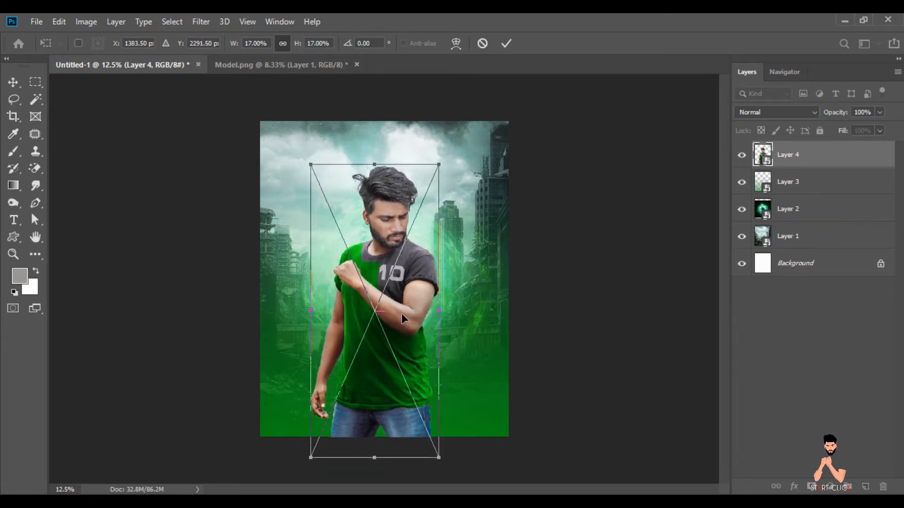
click(11, 85)
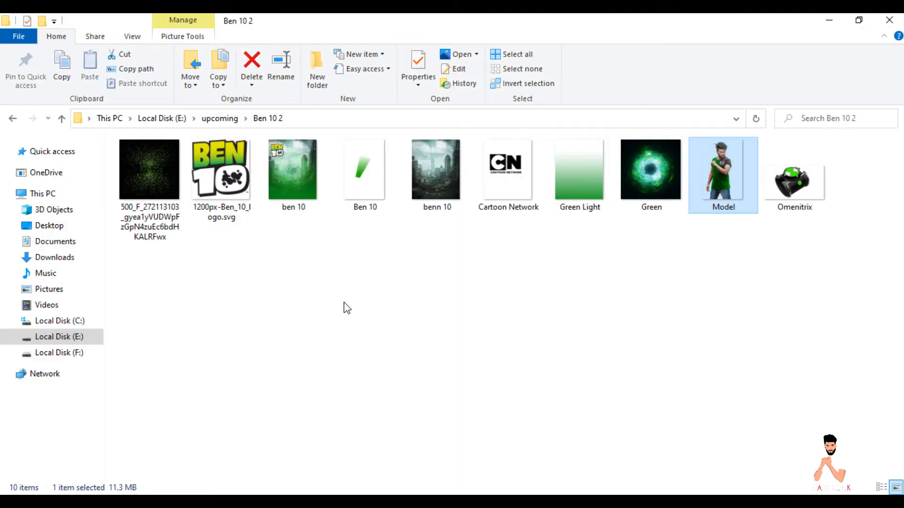
Bring the Ben 10.png green light beam into the poster as a smart object, rising from the model's chest past his head.
drag(363, 175, 407, 60)
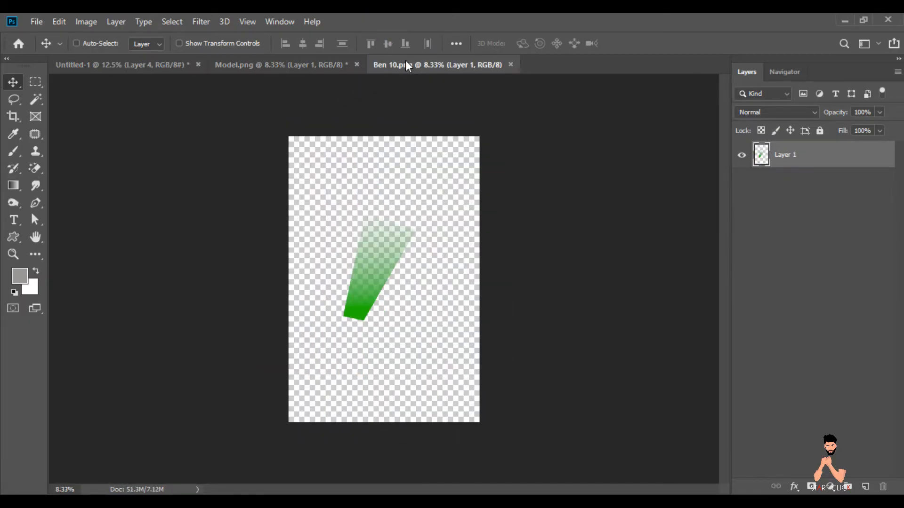
right_click(791, 160)
click(678, 196)
drag(406, 253, 305, 166)
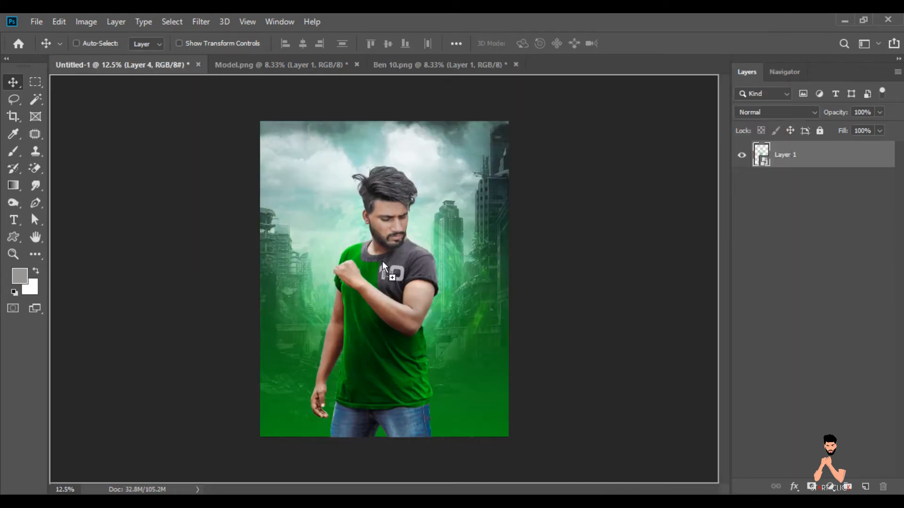
drag(382, 260, 406, 244)
Close the Model.png and Ben 10.png source files without saving.
click(357, 65)
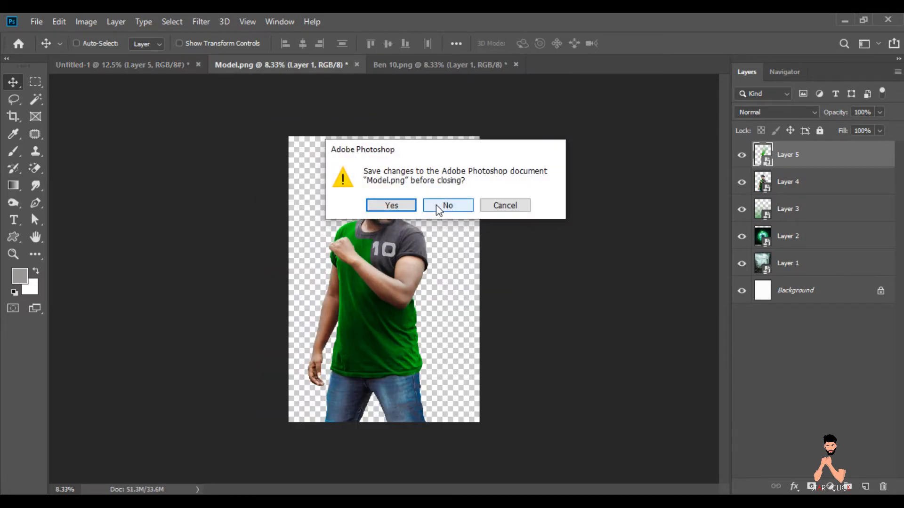
click(438, 204)
click(357, 64)
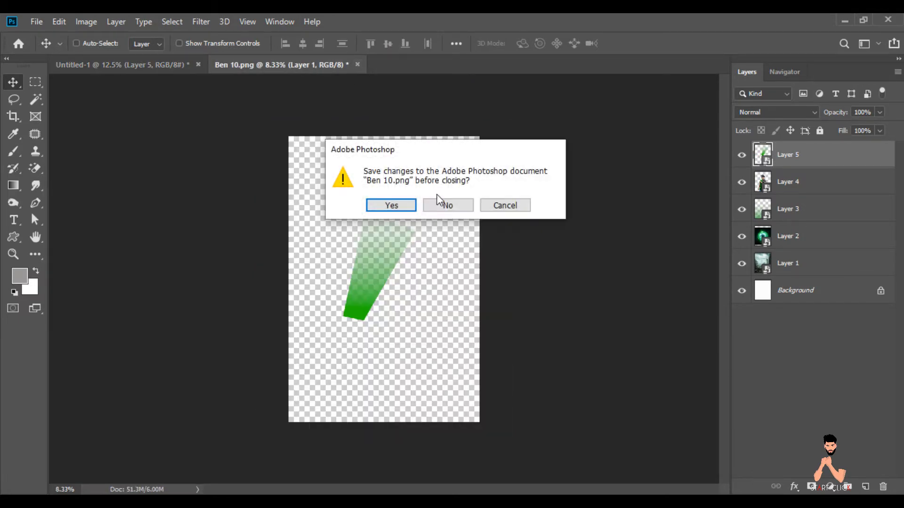
click(445, 207)
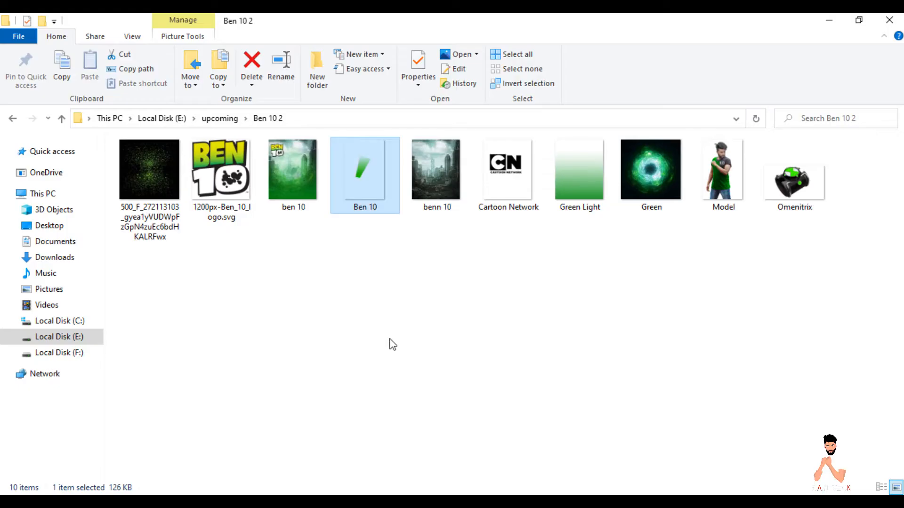
Open Omenitrix.png and bring the watch into the poster as a smart object over the model's chest.
drag(796, 174, 274, 67)
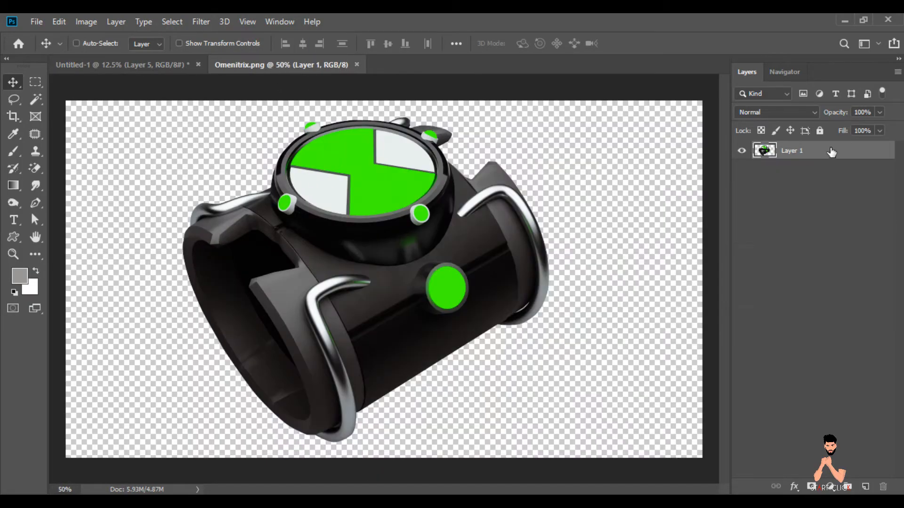
right_click(806, 155)
click(692, 196)
mouse_move(395, 289)
mouse_down()
mouse_move(183, 69)
mouse_move(339, 214)
mouse_move(377, 289)
mouse_up()
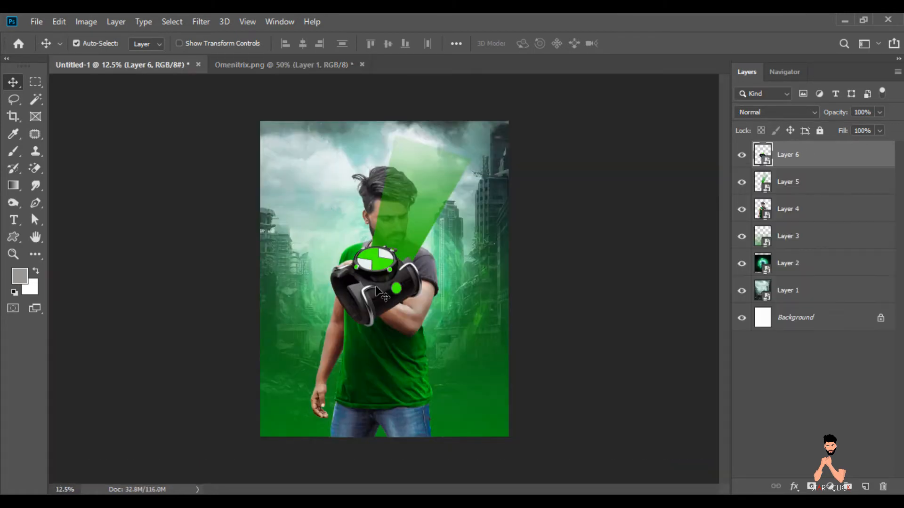
Scale the watch to 7%, flip it vertically, rotate it to about 8°, and place it on the model's raised wrist.
key(ctrl+plus)
click(59, 21)
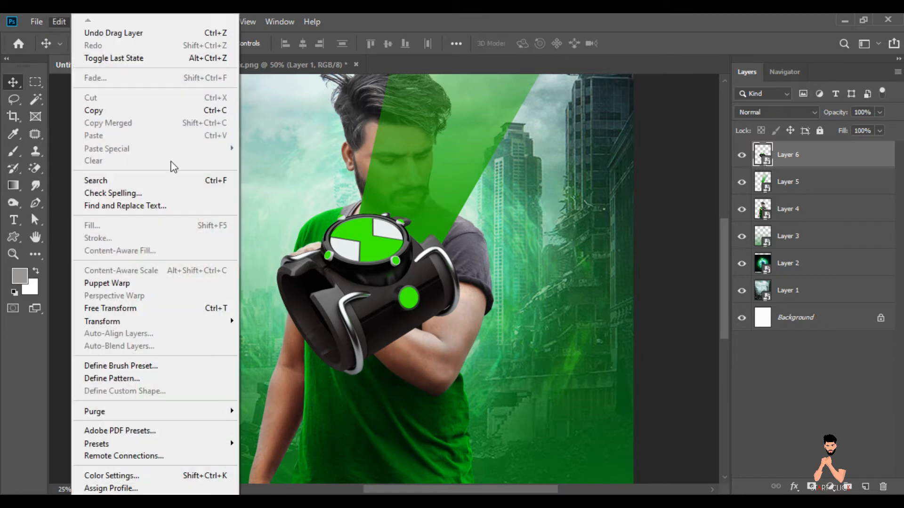
click(117, 307)
drag(297, 42, 285, 43)
drag(400, 277, 329, 252)
right_click(365, 302)
click(395, 462)
drag(371, 303, 357, 324)
drag(406, 307, 404, 299)
drag(350, 312, 352, 308)
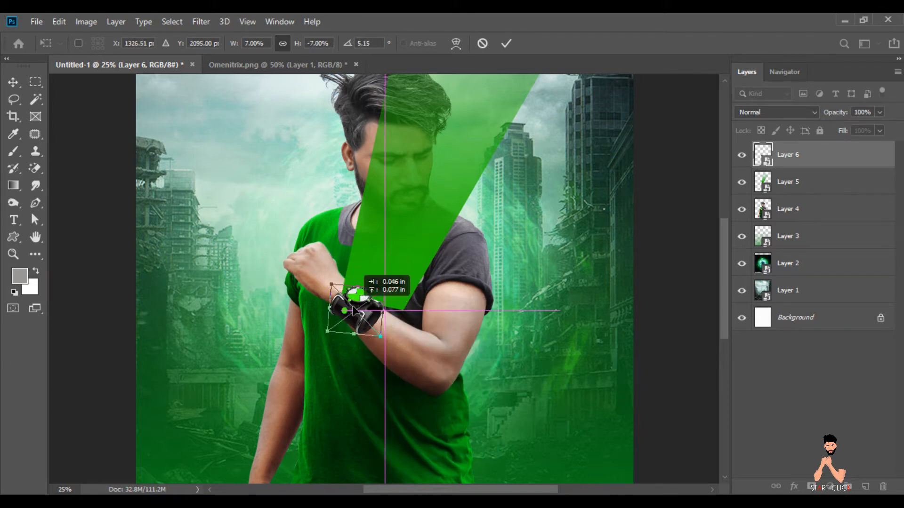
drag(397, 288, 398, 291)
Refine the watch's fit on the wrist by enlarging it slightly and rotating it to about 17°, then hide the green beam layer.
key(ctrl+plus)
key(ctrl+plus)
key(ctrl+plus)
key(ctrl+plus)
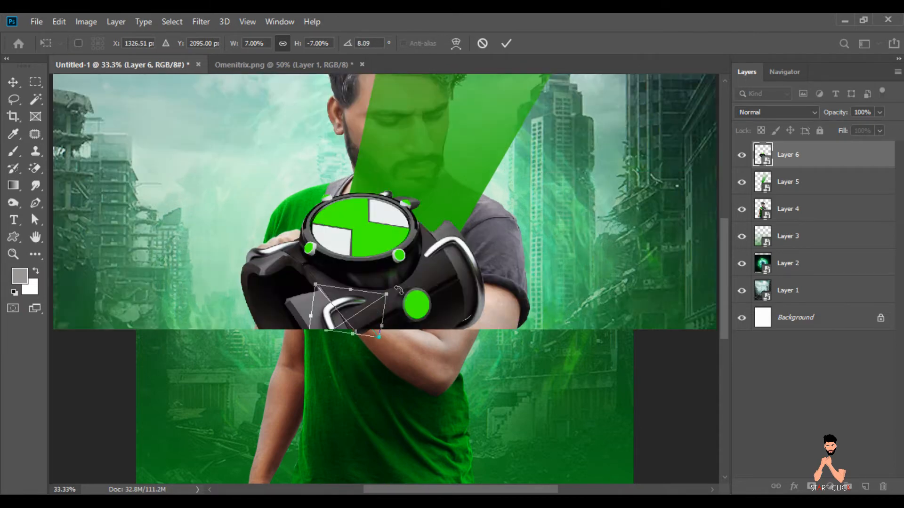
drag(305, 377, 311, 369)
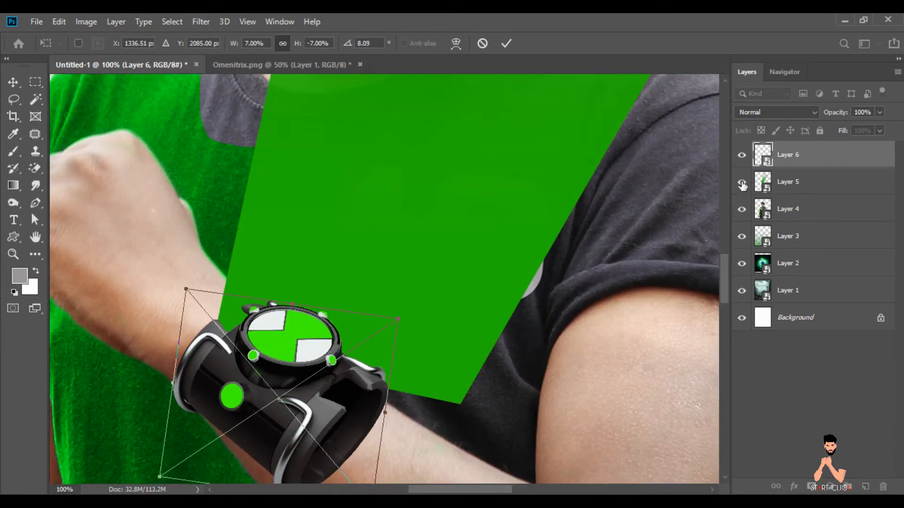
drag(723, 264, 723, 276)
drag(400, 320, 367, 314)
drag(437, 280, 435, 287)
key(Return)
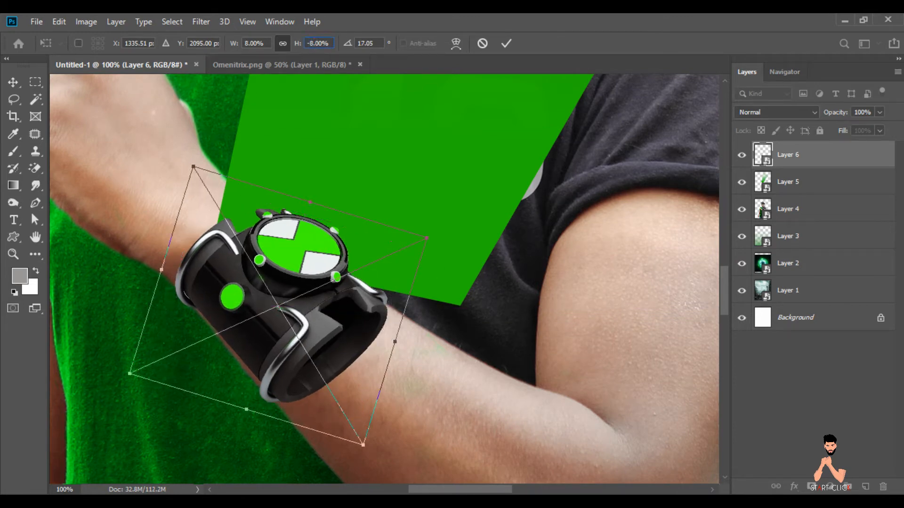
click(742, 182)
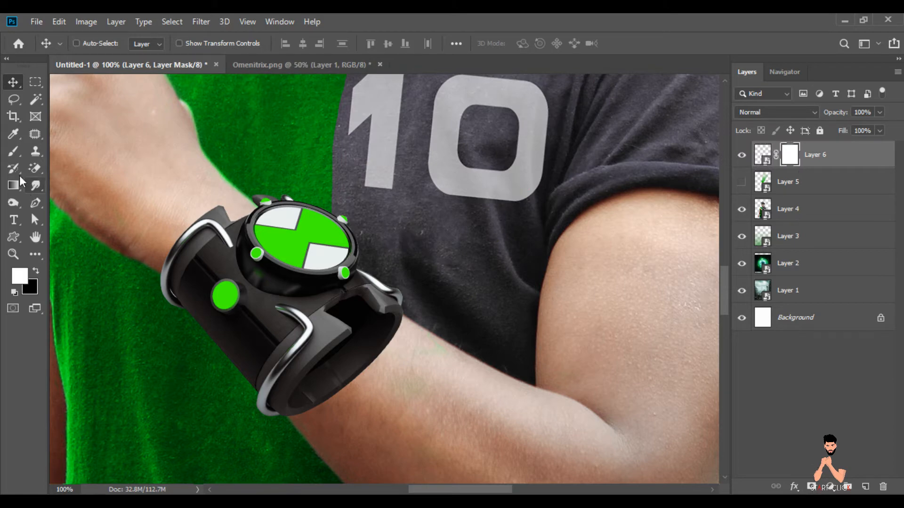
Mask out the watch's lower opening over the forearm on Layer 6 with a black 39 px brush at 69% hardness.
click(17, 152)
key(d)
click(305, 43)
drag(322, 57, 335, 58)
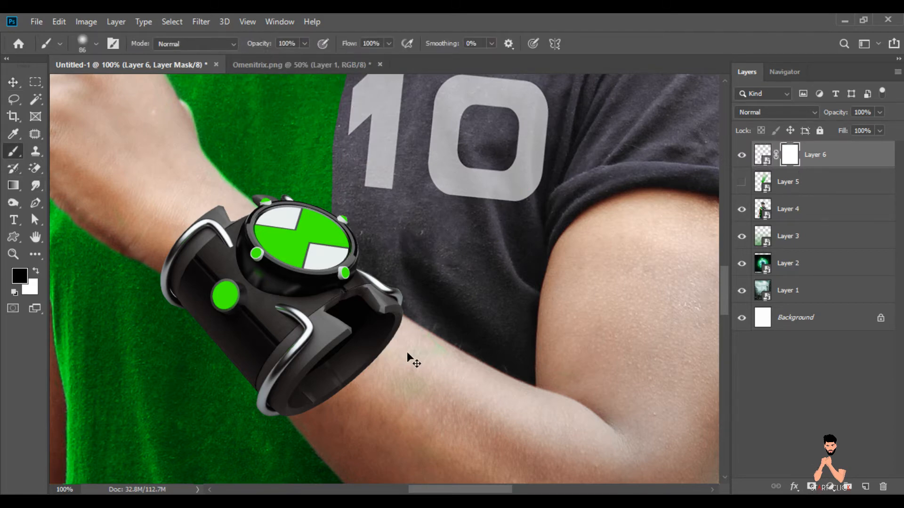
key(ctrl+plus)
key(bracketleft)
key(bracketleft)
drag(729, 292, 722, 302)
right_click(518, 272)
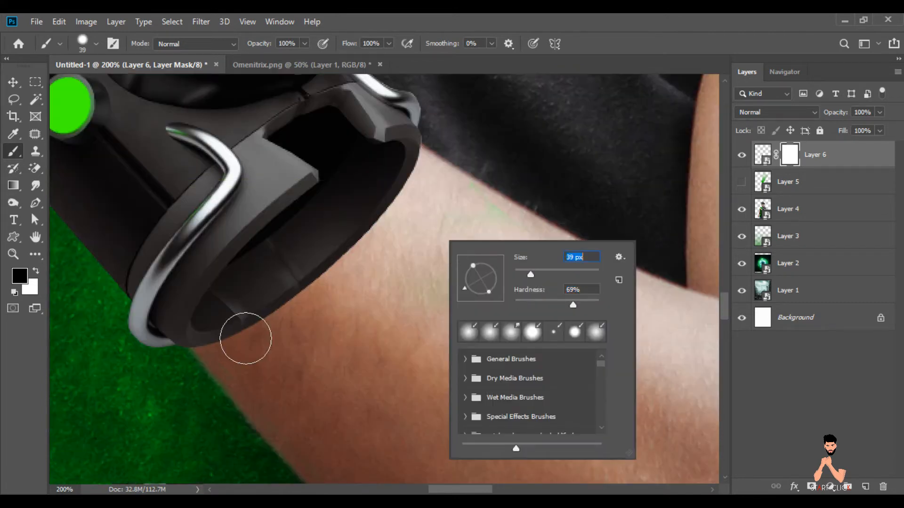
key(Return)
drag(202, 359, 251, 289)
mouse_move(221, 326)
mouse_down()
mouse_move(264, 262)
mouse_move(248, 287)
mouse_move(412, 146)
mouse_move(389, 202)
mouse_move(423, 315)
mouse_up()
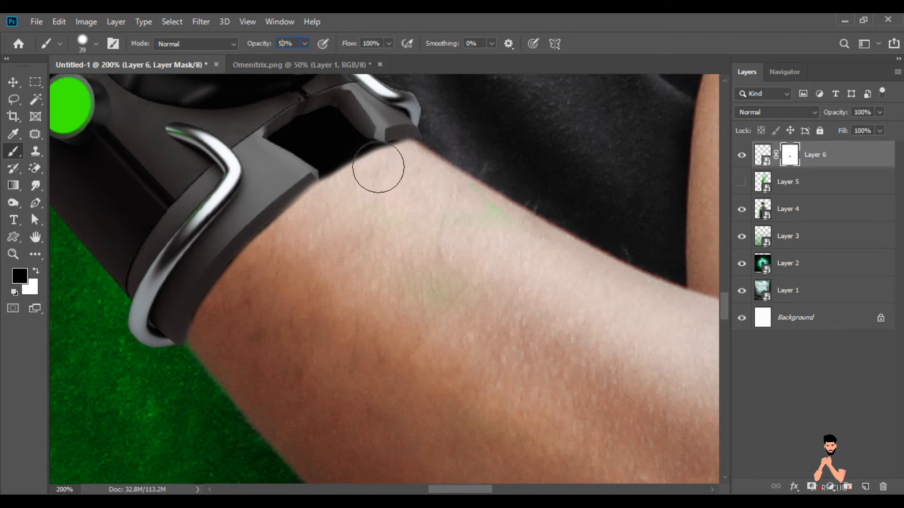
Mask out the remaining black gap inside the watch band with the brush at 50% opacity to reveal the skin.
key(ctrl+plus)
drag(725, 310, 725, 296)
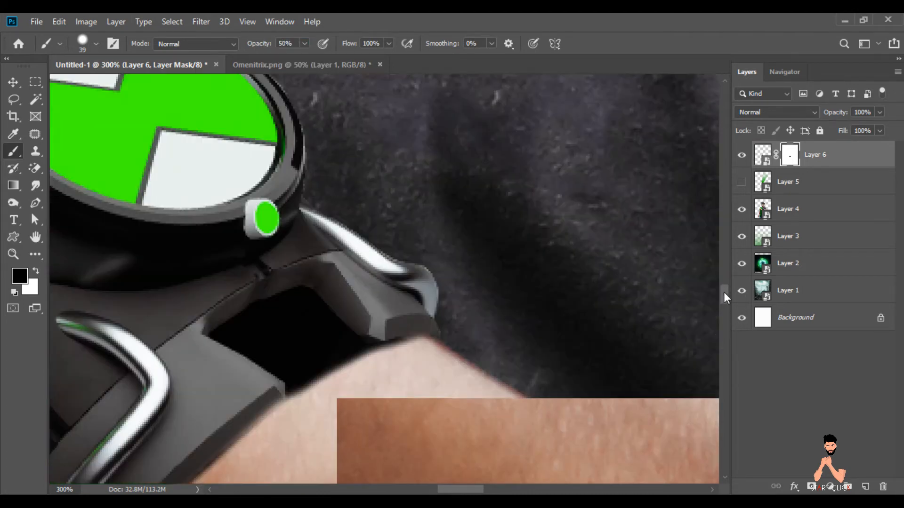
mouse_move(324, 382)
mouse_down()
mouse_move(301, 329)
mouse_move(364, 380)
mouse_move(392, 382)
mouse_move(313, 360)
mouse_move(322, 378)
mouse_move(308, 354)
mouse_move(361, 379)
mouse_move(284, 337)
mouse_move(324, 371)
mouse_move(308, 363)
mouse_move(329, 367)
mouse_up()
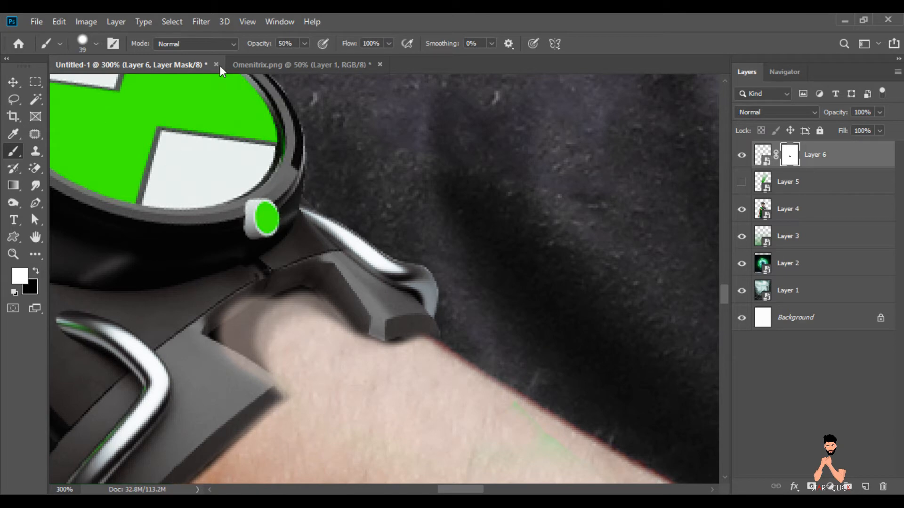
Reset the brush opacity to 100%.
mouse_move(309, 45)
mouse_down()
mouse_move(304, 56)
mouse_move(370, 60)
mouse_up()
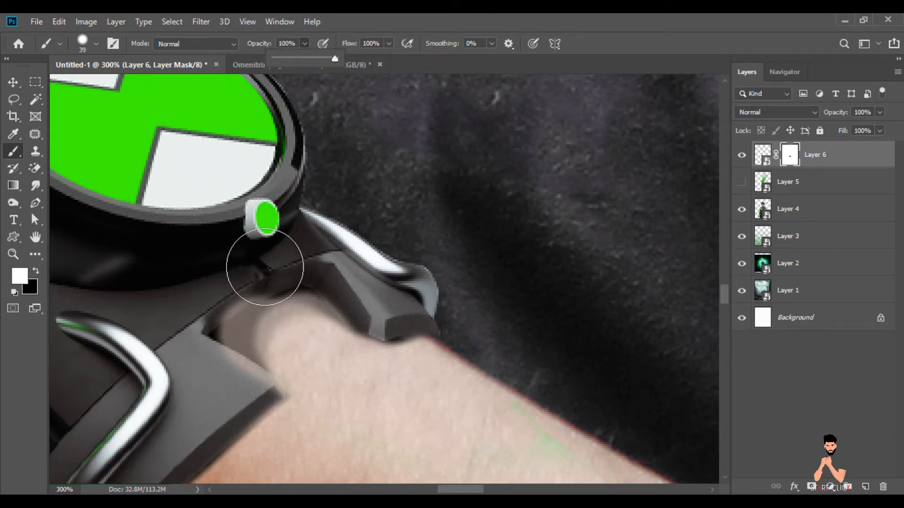
key(ctrl+minus)
key(ctrl+minus)
key(ctrl+minus)
key(ctrl+minus)
key(ctrl+minus)
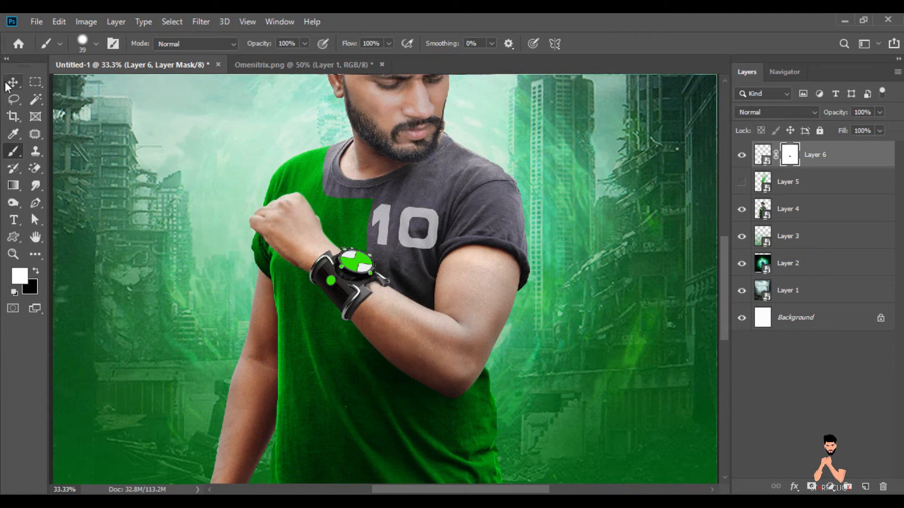
Show the green beam layer, Layer 5, and move it above the watch on Layer 6.
click(13, 83)
scroll(725, 250, up, 2)
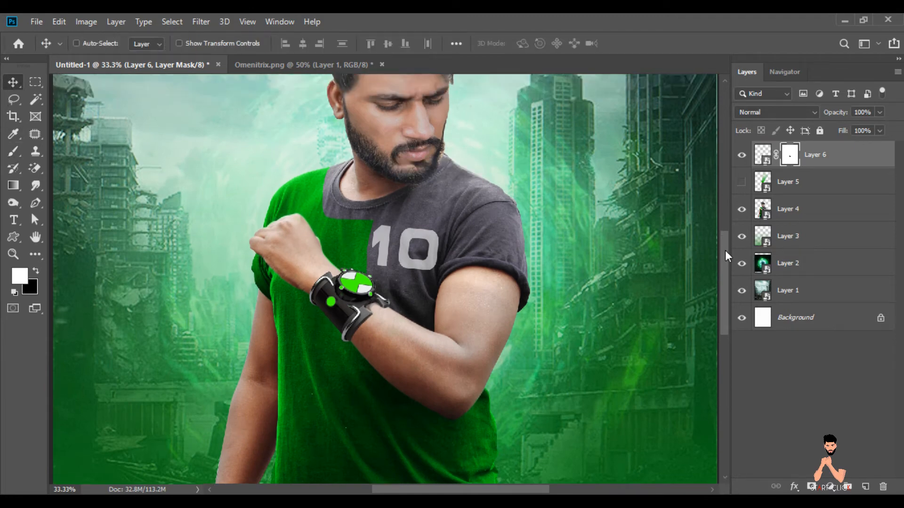
click(742, 181)
click(806, 187)
drag(807, 187, 800, 154)
Scale the green beam to 8%, tilt it slightly clockwise, and place its base on the watch face.
click(59, 24)
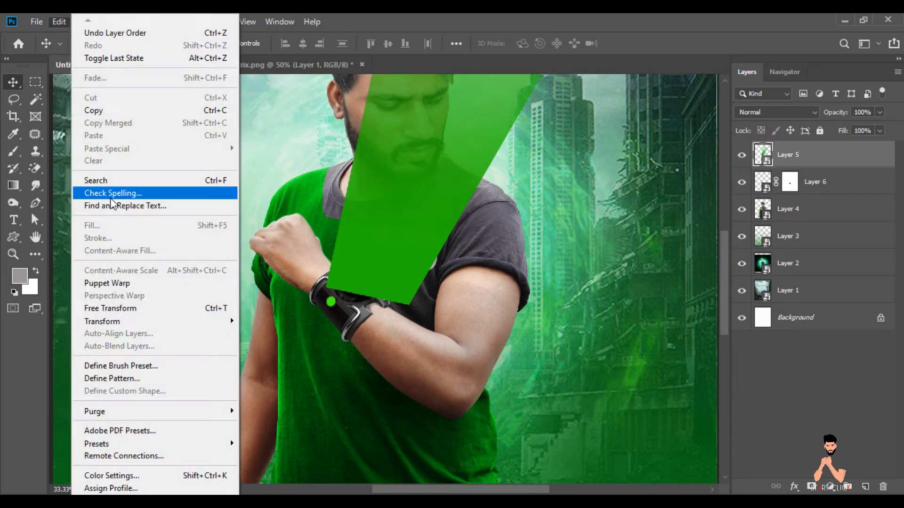
click(126, 309)
drag(300, 47, 285, 47)
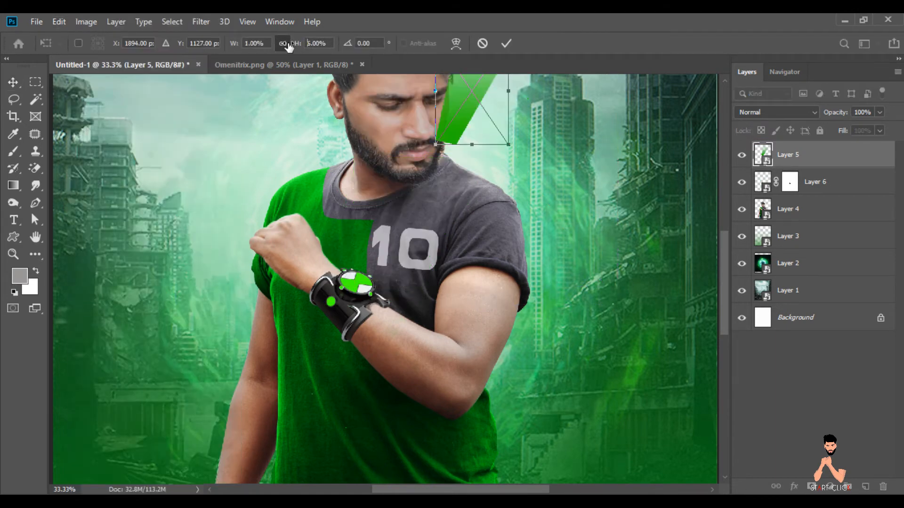
drag(445, 133, 364, 255)
key(ctrl+plus)
key(ctrl+plus)
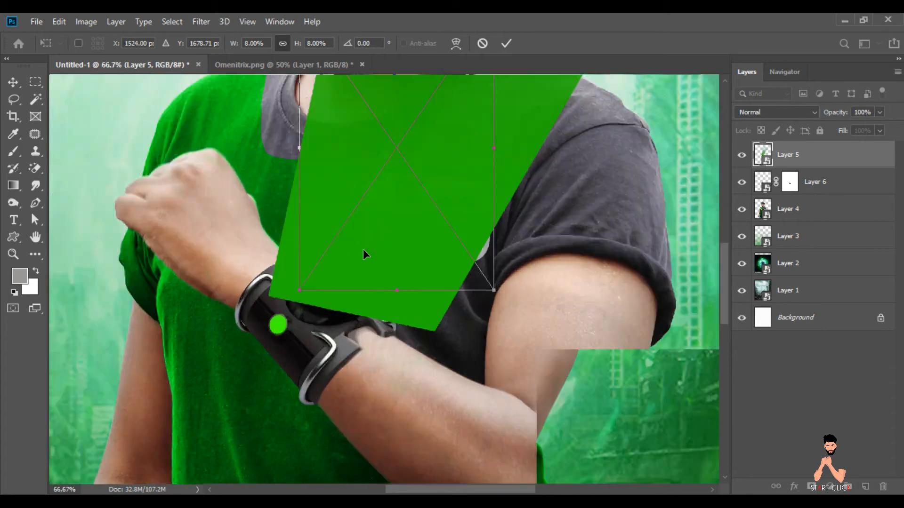
drag(296, 298, 284, 288)
drag(319, 233, 327, 239)
Warp the beam's lower edge to follow the watch dial and lower Layer 5's fill to 60%.
right_click(343, 255)
click(372, 348)
drag(365, 308, 368, 313)
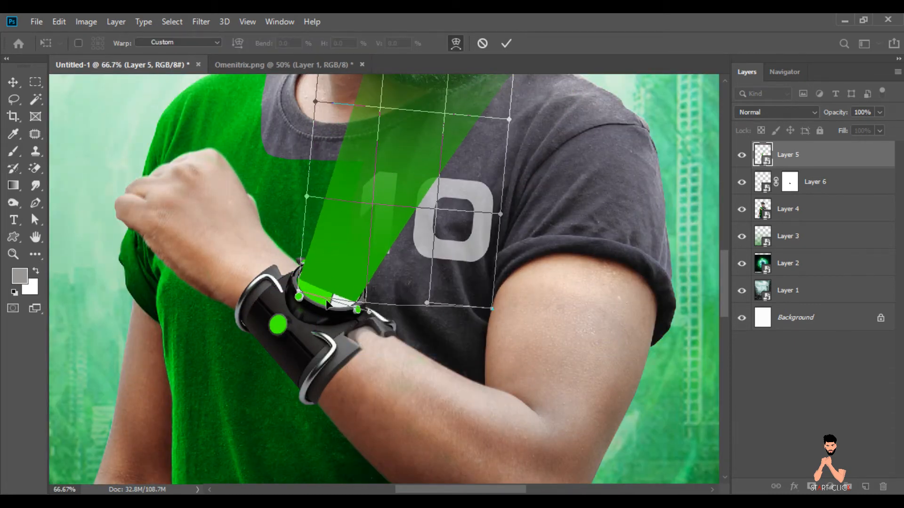
drag(298, 296, 298, 295)
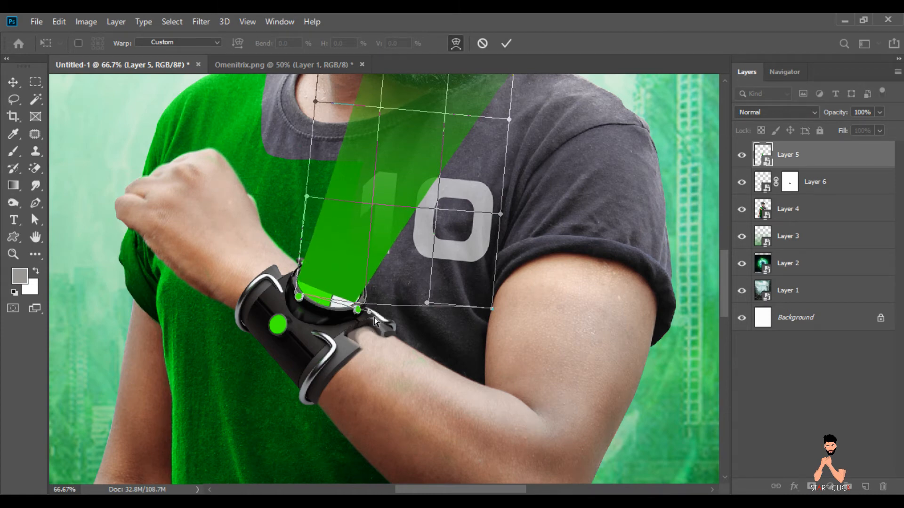
drag(389, 318, 390, 328)
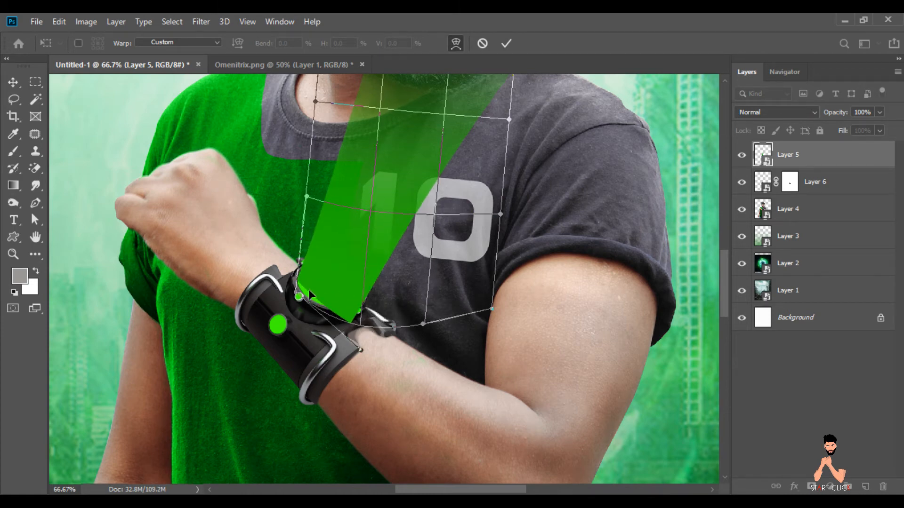
key(Return)
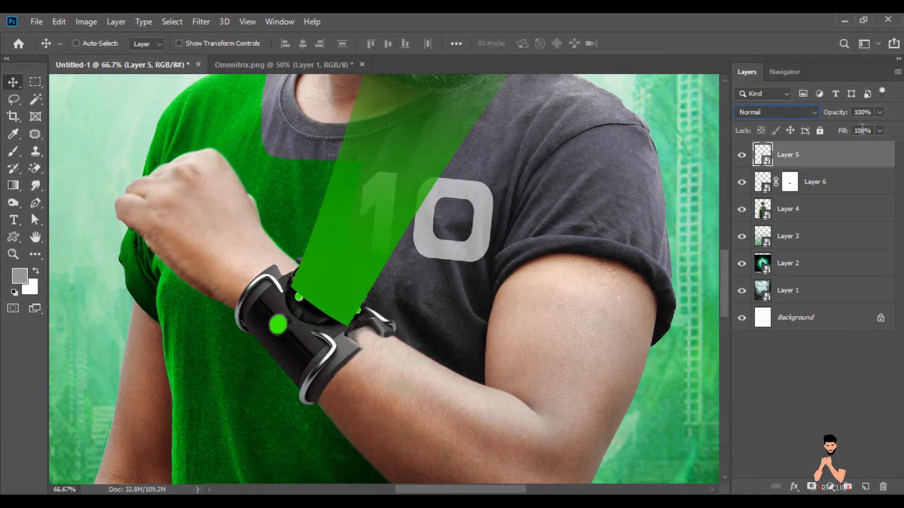
key(Return)
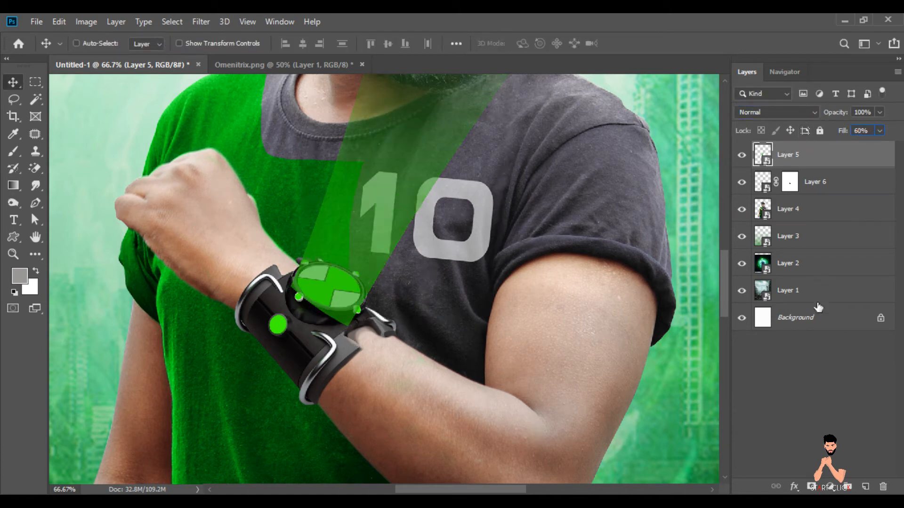
Add a mask to Layer 5 and paint out the beam spilling below the watch dial with a soft black 39 px brush at 0% hardness.
click(816, 487)
key(b)
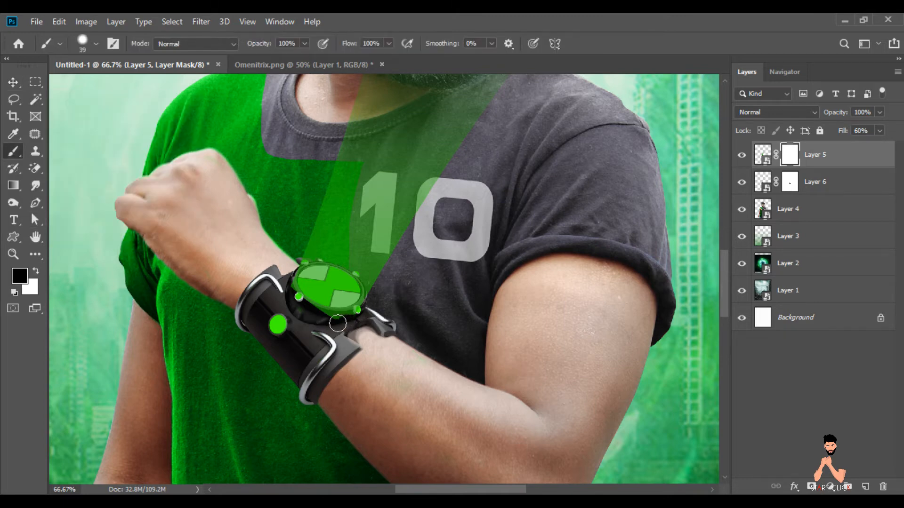
key(ctrl+plus)
key(ctrl+plus)
right_click(339, 319)
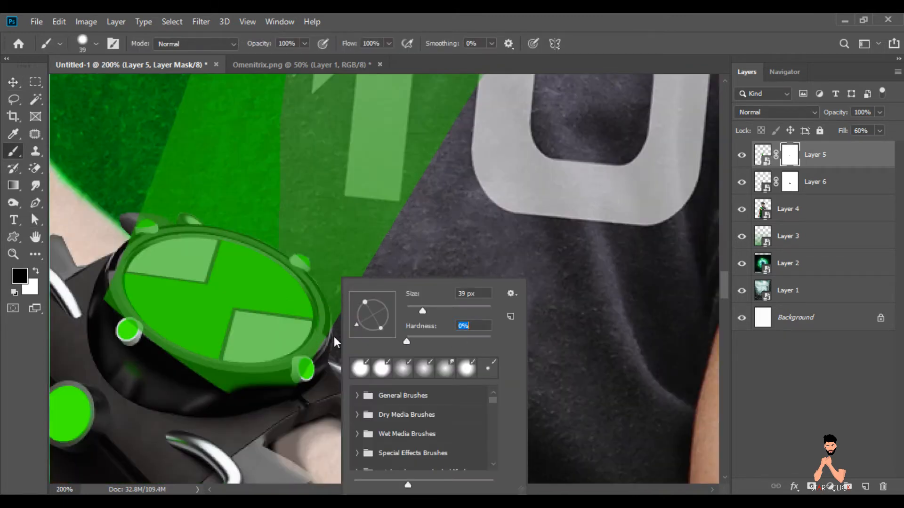
key(Return)
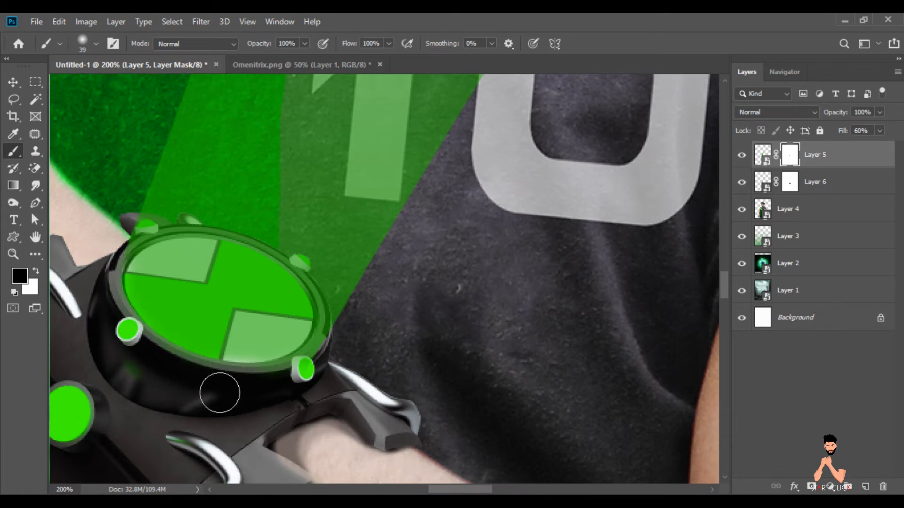
Close Omenitrix.png without saving its changes.
key(ctrl+minus)
key(ctrl+minus)
key(ctrl+minus)
key(ctrl+minus)
key(ctrl+minus)
key(ctrl+minus)
key(ctrl+minus)
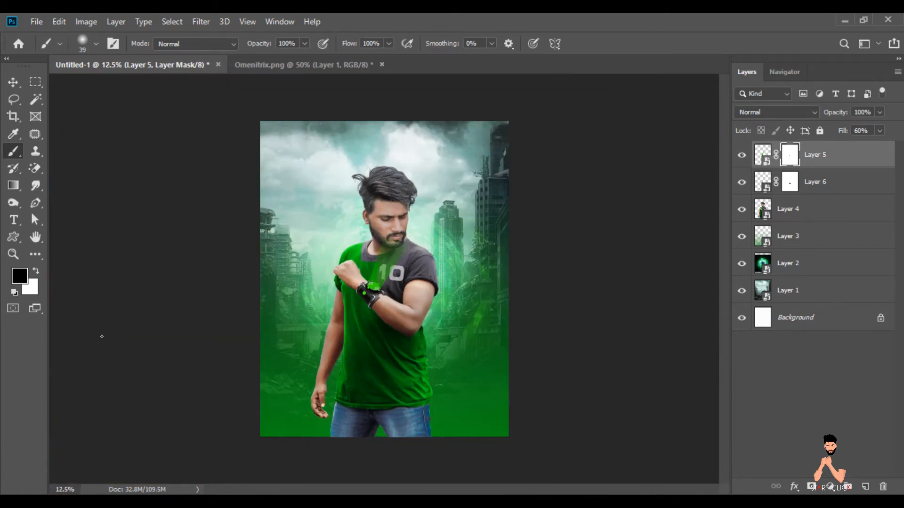
click(13, 83)
click(382, 65)
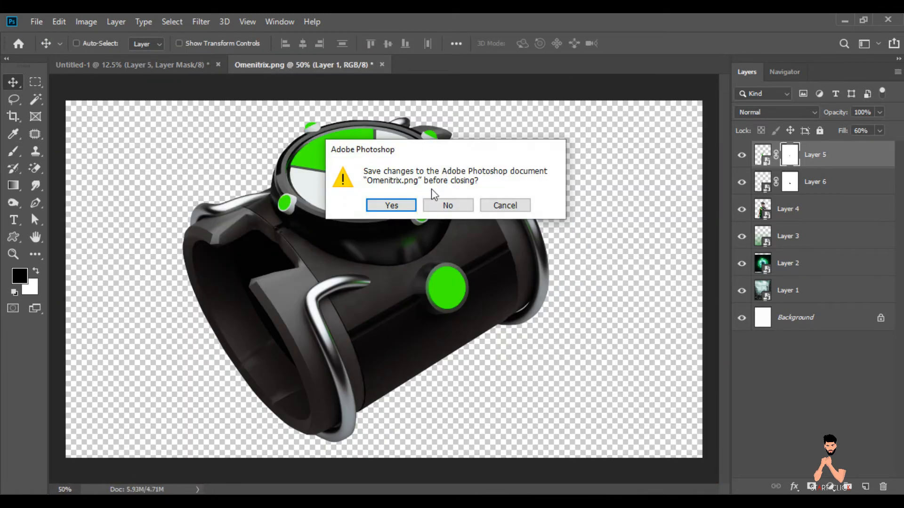
click(438, 205)
Duplicate the green light on Layer 3, move the copy to the top of the layer stack, and shift it down over the model's legs.
key(ctrl+minus)
key(ctrl+plus)
key(ctrl+plus)
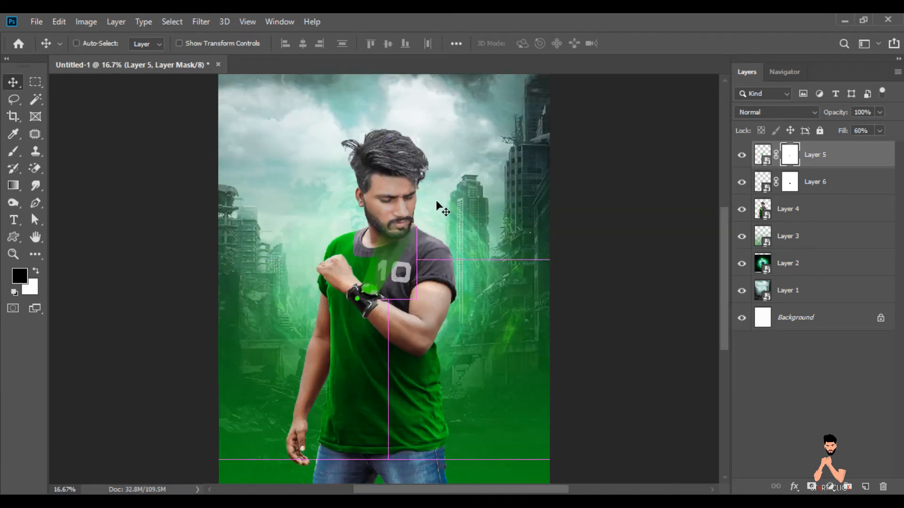
drag(783, 233, 865, 487)
drag(789, 222, 786, 147)
scroll(723, 242, down, 1)
scroll(724, 242, down, 2)
drag(398, 372, 402, 460)
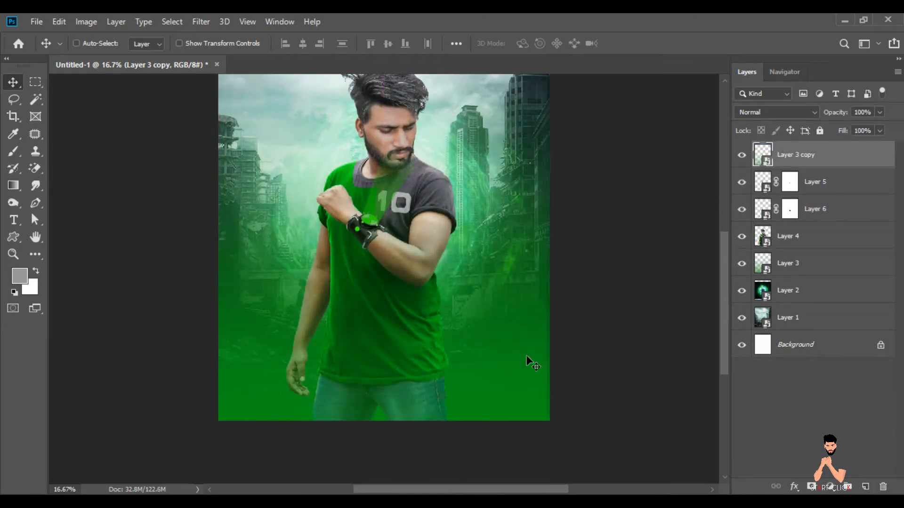
scroll(720, 253, up, 3)
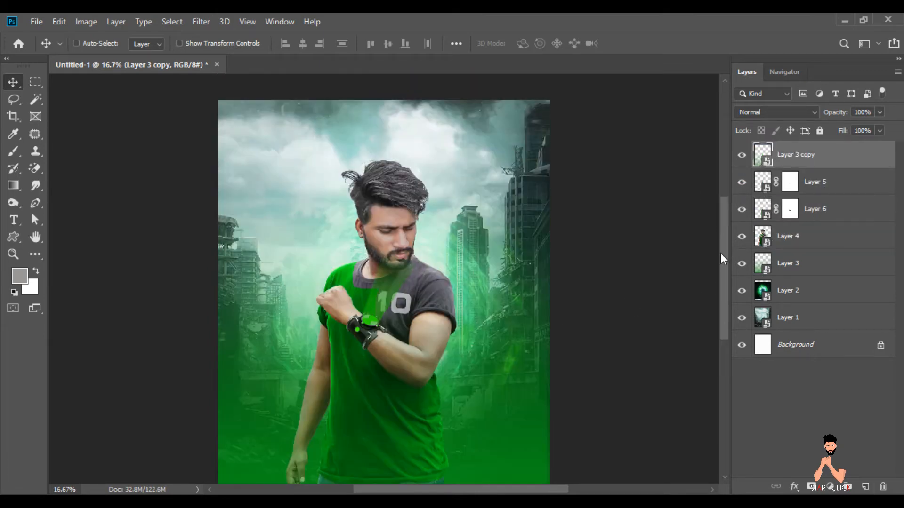
Apply Color Balance to the model on Layer 4, shifting the midtones toward cyan, green and yellow.
click(785, 239)
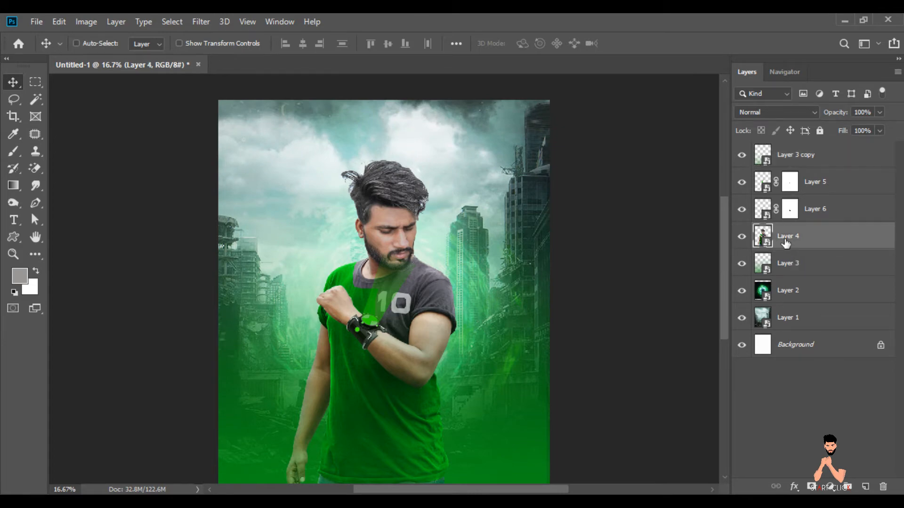
click(85, 22)
mouse_move(142, 57)
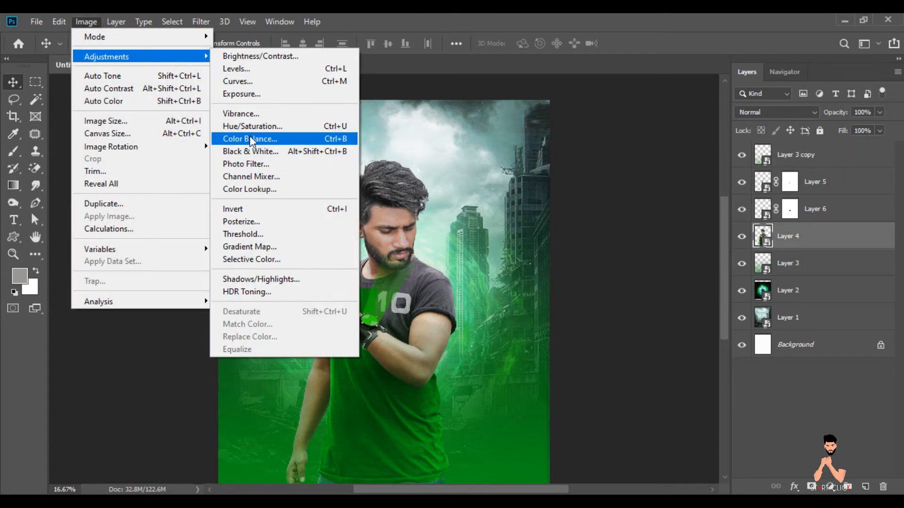
click(251, 139)
drag(551, 110, 673, 114)
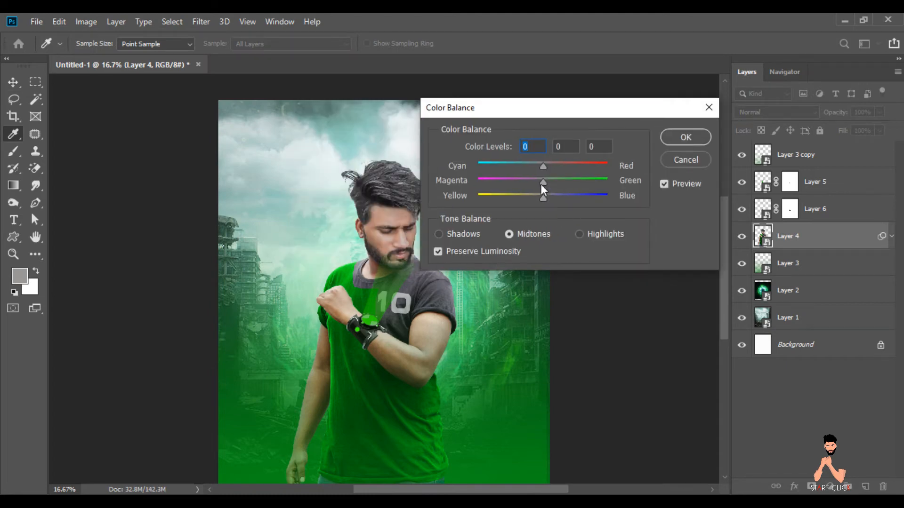
drag(558, 182, 528, 165)
mouse_move(541, 196)
mouse_down()
mouse_move(548, 197)
mouse_move(534, 198)
mouse_up()
click(679, 139)
Switch to File Explorer and open the green particle image from the Ben 10 2 folder in Photoshop.
key(v)
key(ctrl+minus)
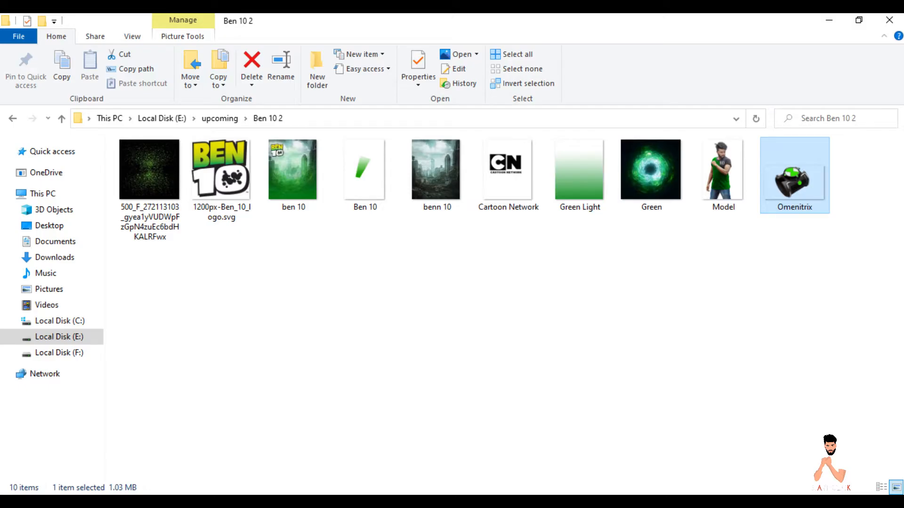
drag(149, 188, 287, 58)
click(288, 66)
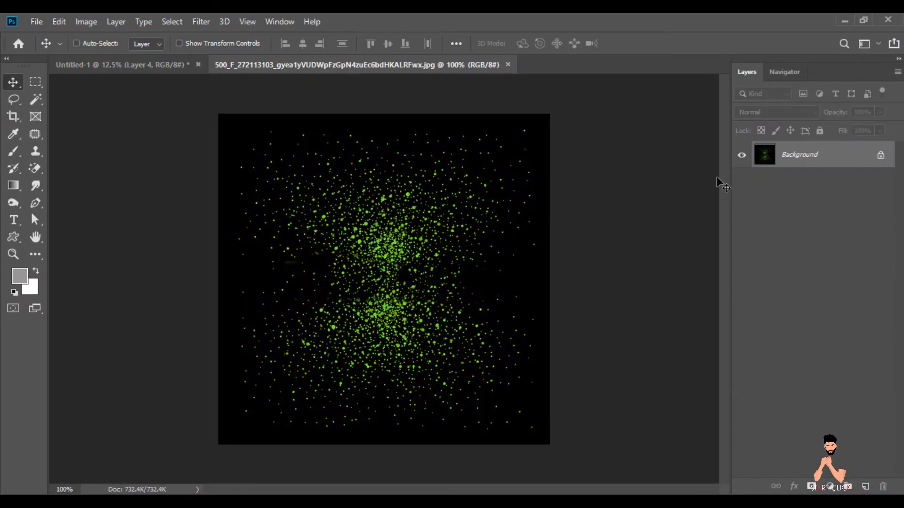
Convert the particle image to a smart object, copy it into the poster document, and position it over the watch.
right_click(791, 165)
click(812, 248)
drag(521, 293, 383, 226)
drag(377, 283, 376, 286)
key(ctrl+plus)
key(ctrl+plus)
key(ctrl+plus)
key(ctrl+plus)
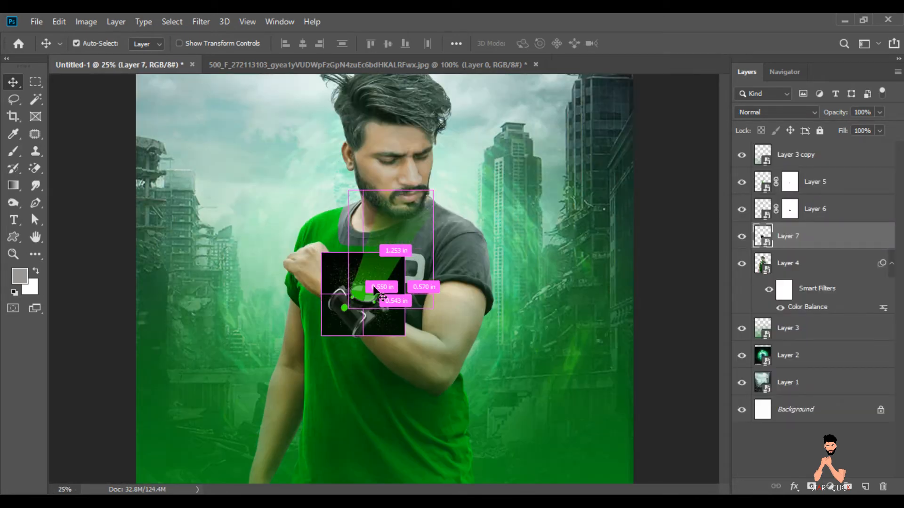
Move the particle layer to the top of the stack, set its blend mode to Screen, and centre it on the watch.
drag(788, 239, 801, 148)
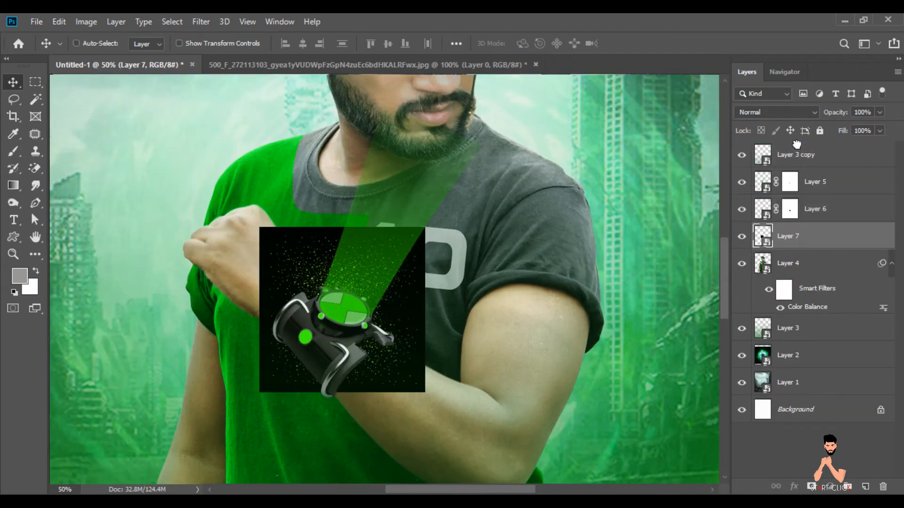
click(768, 112)
click(752, 222)
drag(338, 321, 349, 315)
Scale the particle layer down proportionally and reposition it over the glowing watch dial.
click(59, 21)
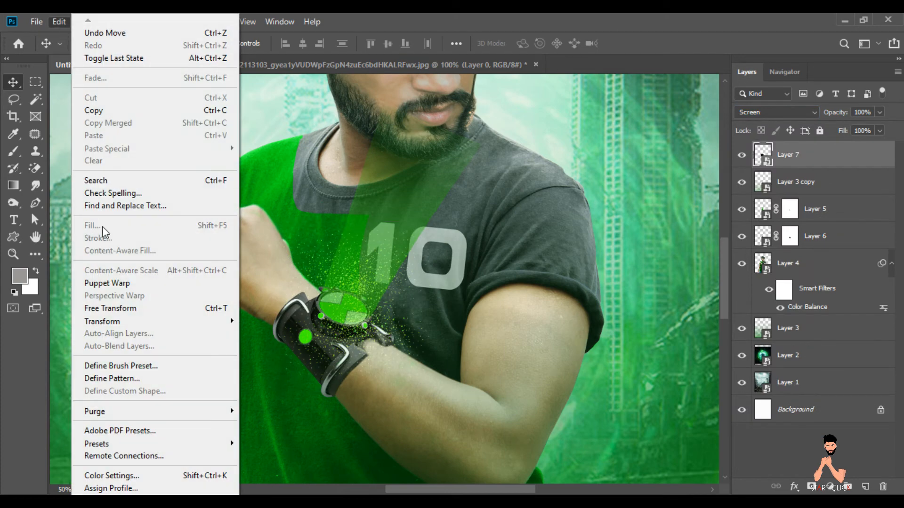
click(124, 307)
click(283, 44)
drag(290, 47, 297, 47)
mouse_move(349, 306)
mouse_down()
mouse_move(349, 294)
mouse_move(343, 303)
mouse_up()
key(Return)
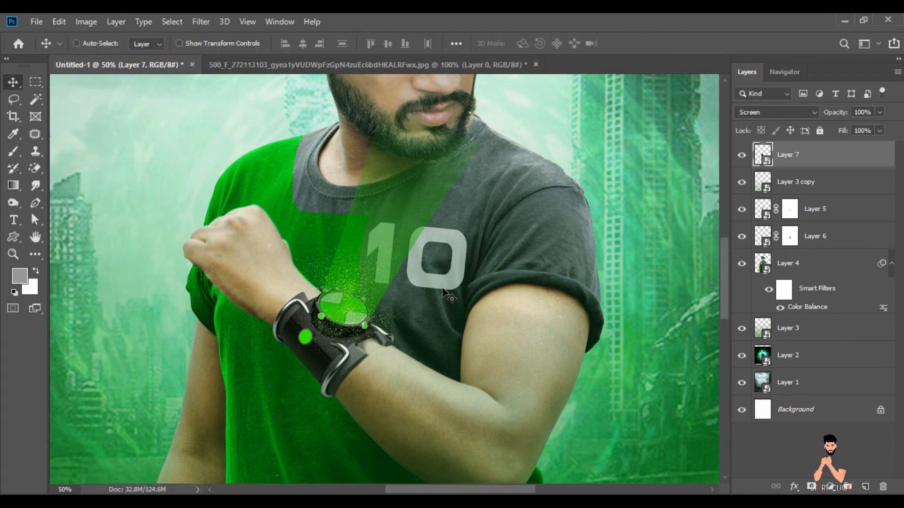
Merge all visible poster layers and close the particle image without saving.
key(ctrl+minus)
key(ctrl+minus)
key(ctrl+minus)
key(ctrl+minus)
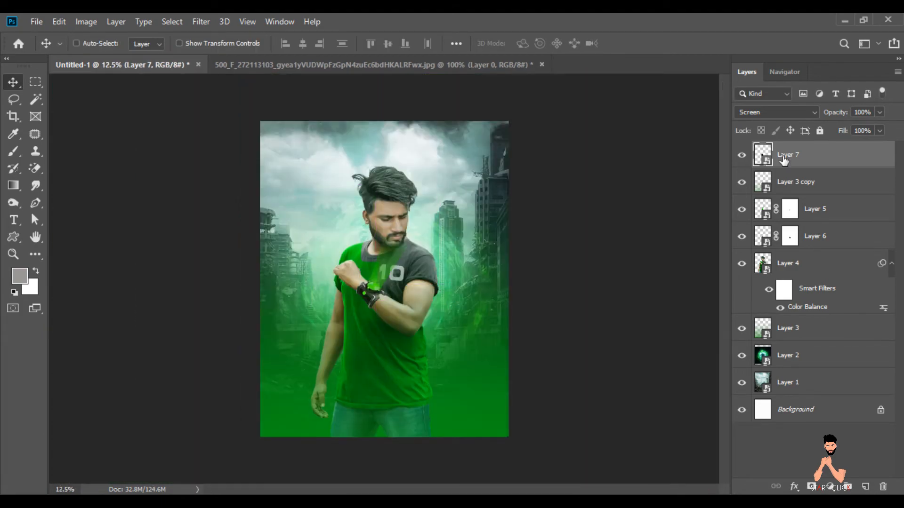
right_click(783, 156)
click(657, 417)
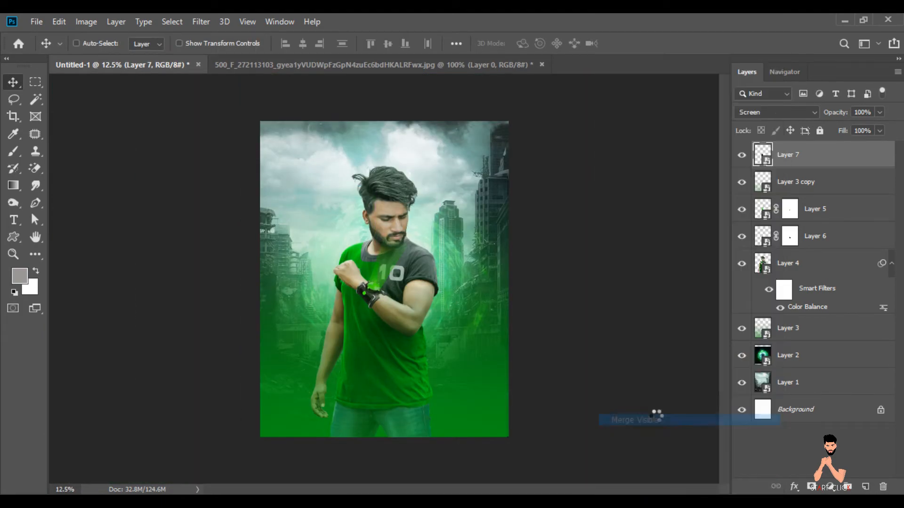
click(513, 64)
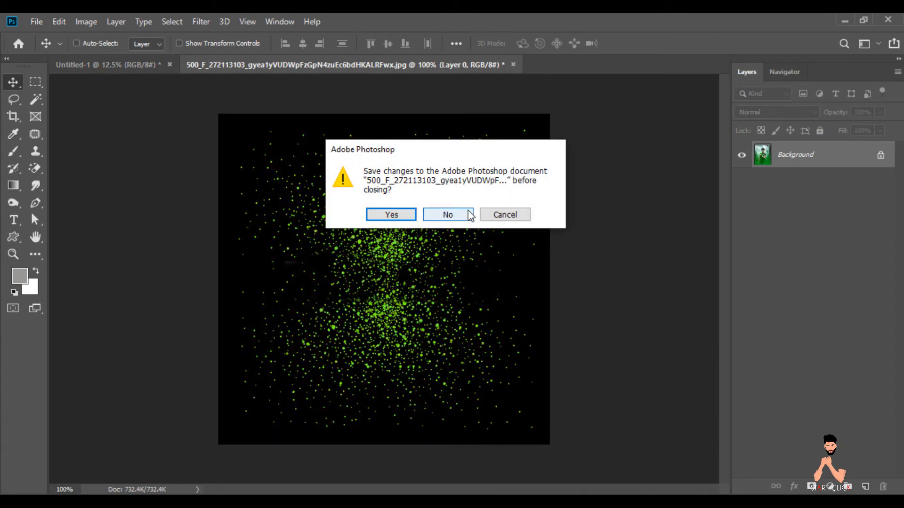
click(447, 215)
Duplicate the background layer and apply Auto tone in the Camera Raw Filter, with contrast +13 and shadows +20.
drag(794, 160, 868, 487)
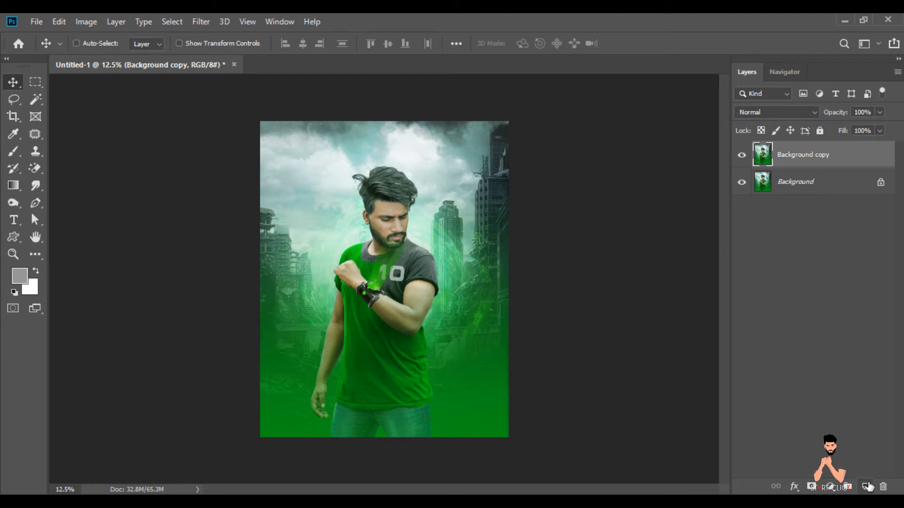
click(201, 21)
click(231, 101)
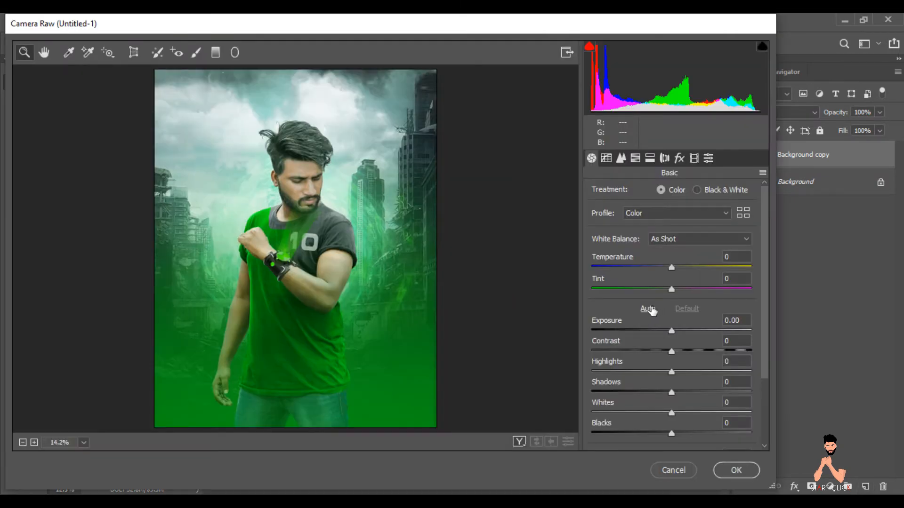
click(648, 308)
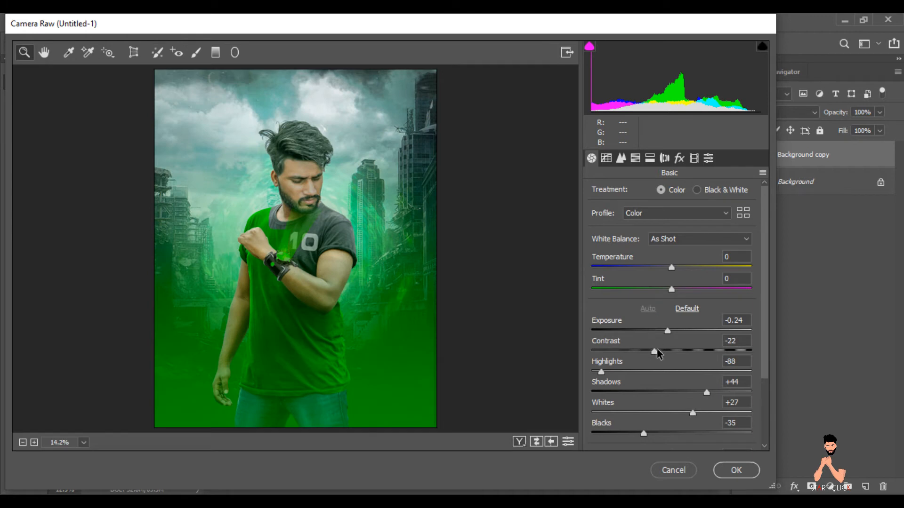
drag(654, 351, 682, 351)
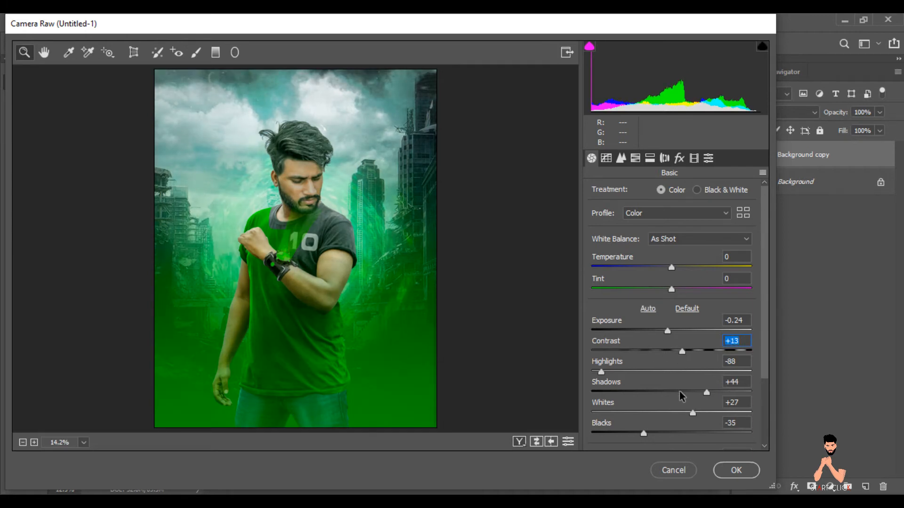
drag(706, 392, 687, 392)
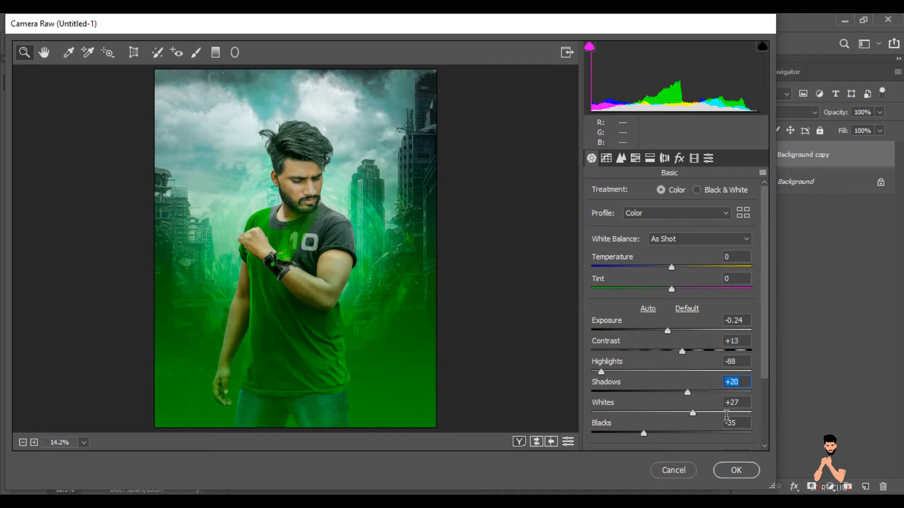
Set Clarity to +65 and the post-crop vignetting amount to -14, and apply the Camera Raw grading.
scroll(765, 427, down, 3)
drag(672, 373, 736, 373)
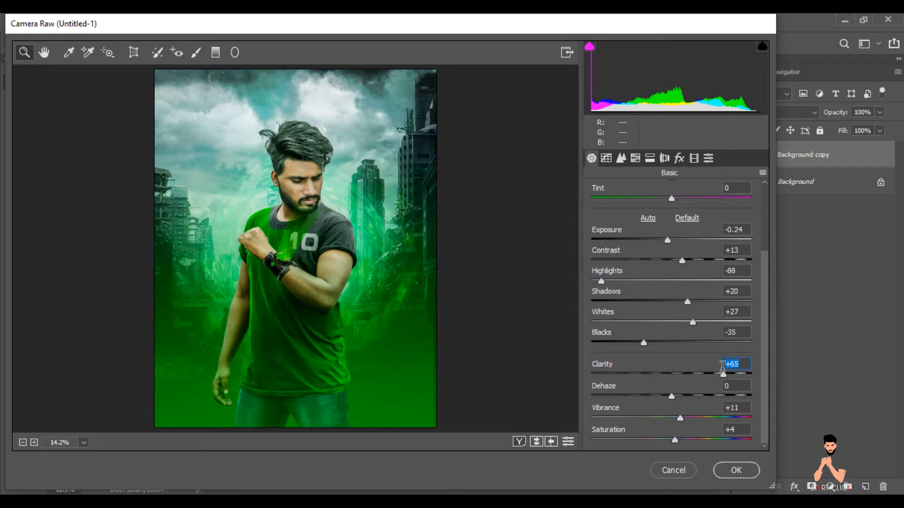
click(681, 161)
drag(675, 330, 662, 333)
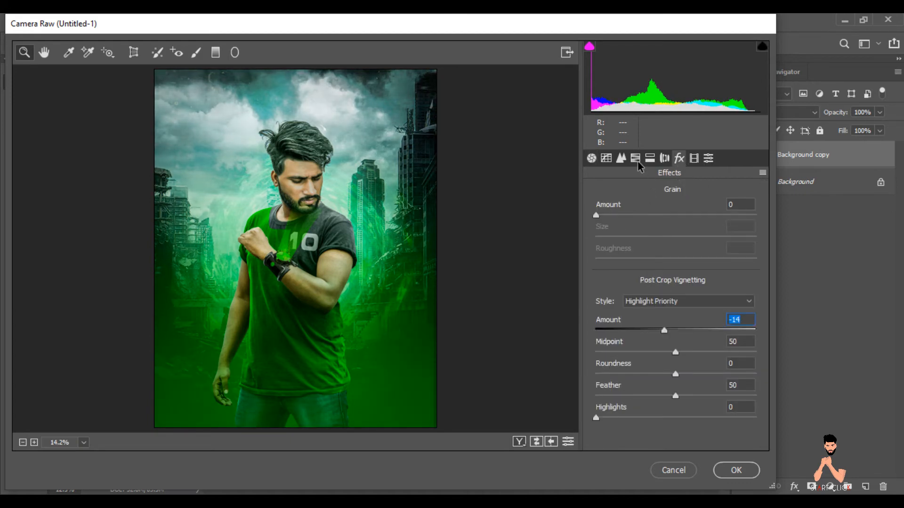
click(724, 470)
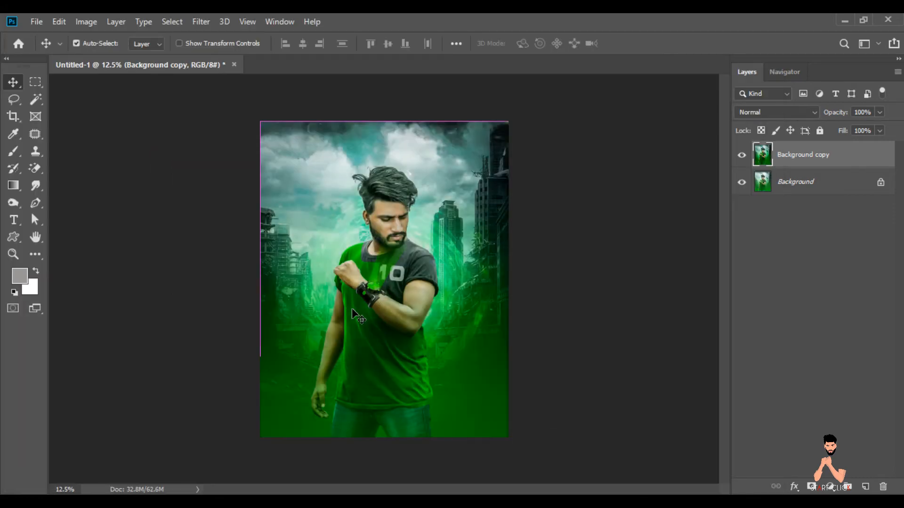
Add a new layer in Overlay blend mode above the graded copy and fill it with gray.
key(ctrl+plus)
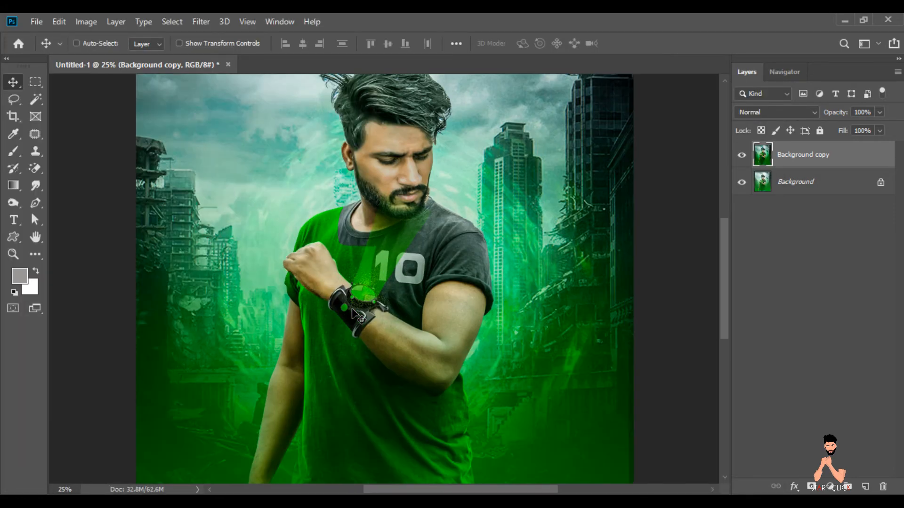
click(863, 486)
click(775, 113)
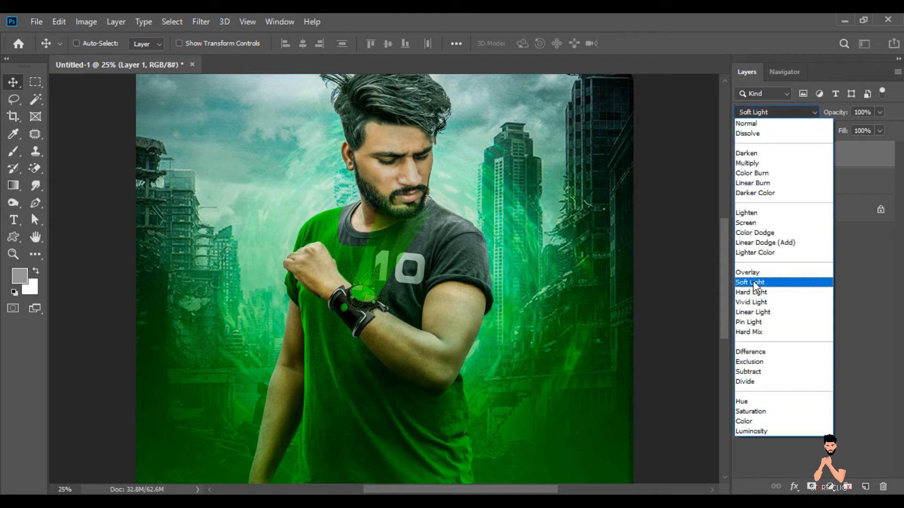
click(772, 268)
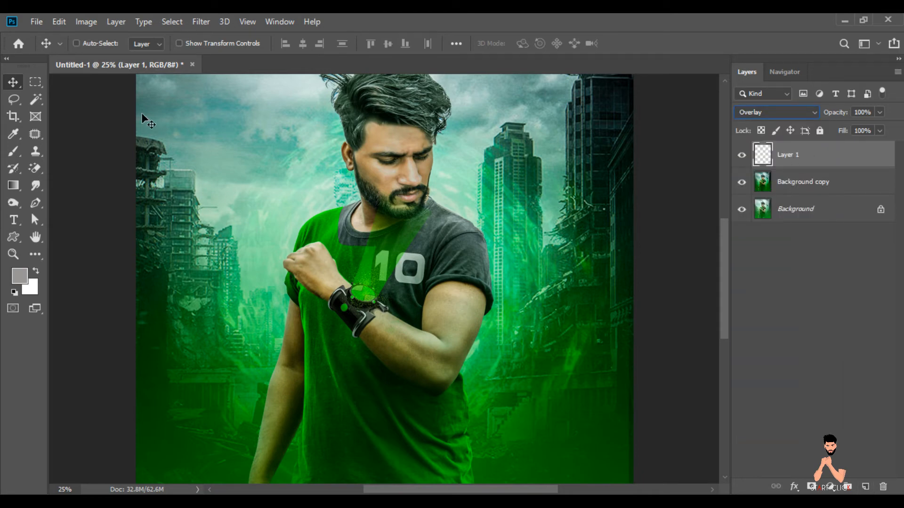
click(61, 24)
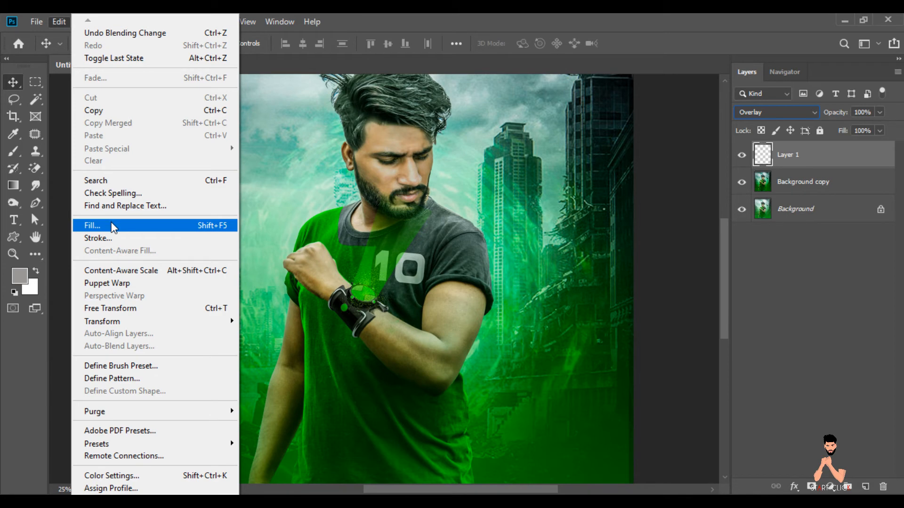
click(92, 226)
click(534, 131)
key(v)
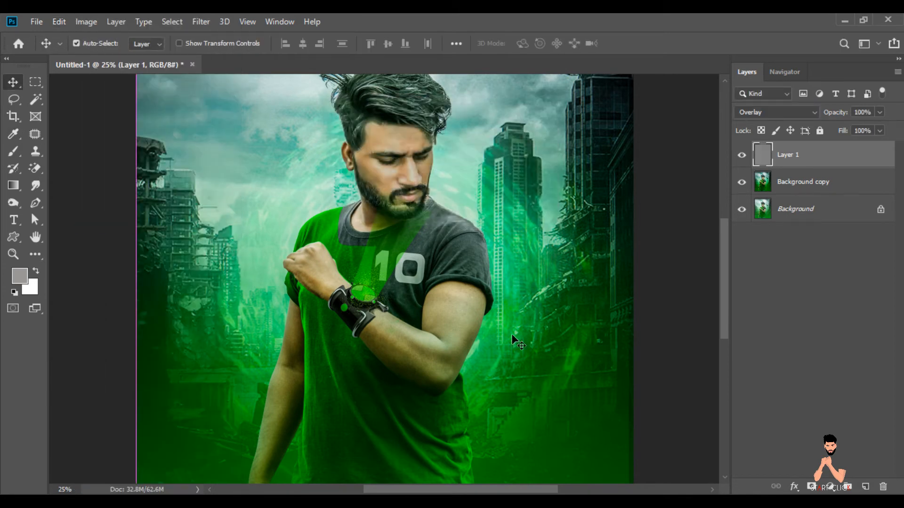
Burn the shadows on the raised arm, wrist and dark sleeve on the gray layer with a 150 px brush at 30% exposure.
key(ctrl+minus)
click(14, 203)
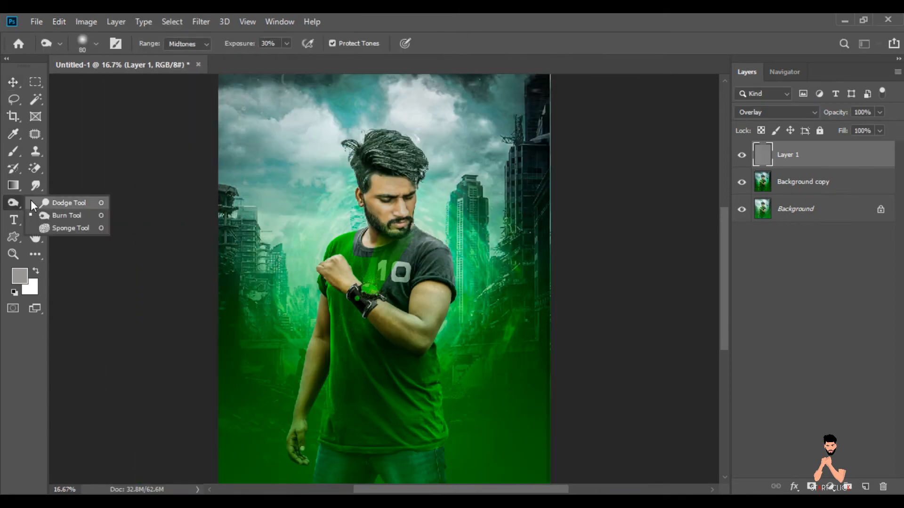
click(50, 206)
scroll(351, 311, up, 3)
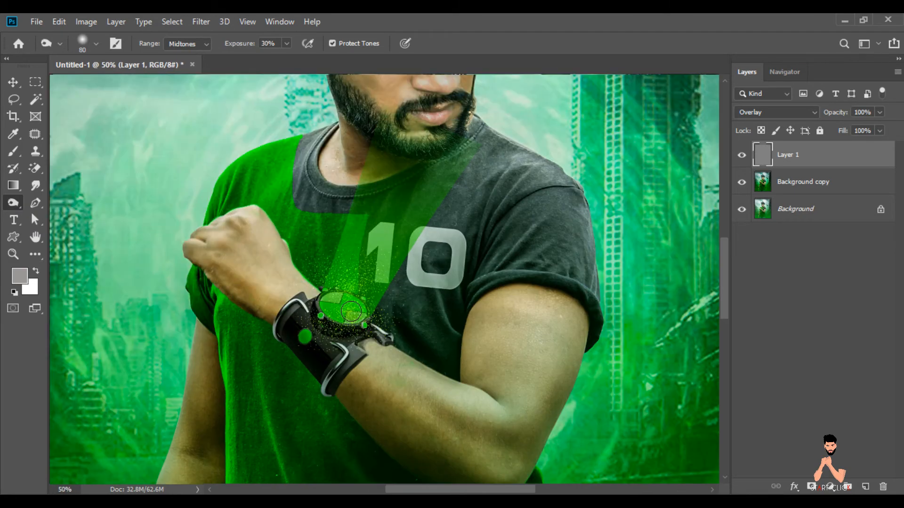
key(bracketright)
mouse_move(563, 307)
mouse_down()
mouse_move(499, 466)
mouse_move(460, 397)
mouse_move(565, 361)
mouse_up()
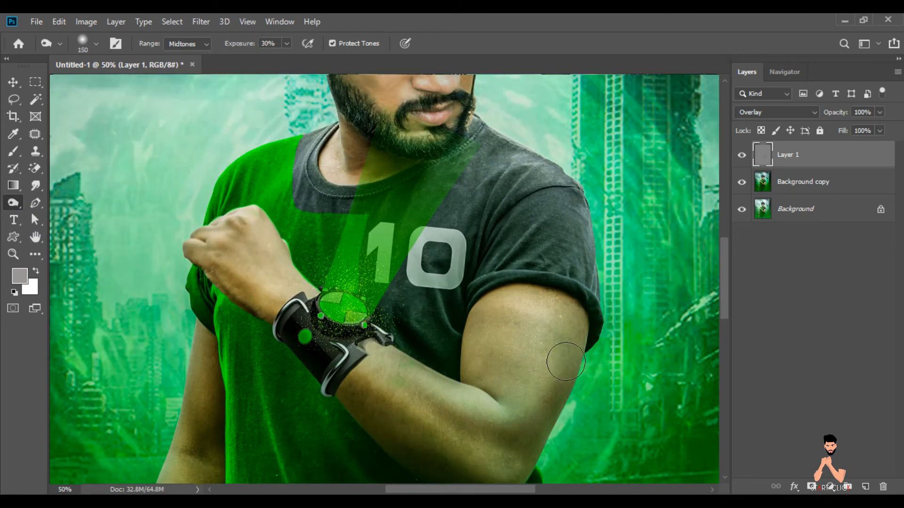
mouse_move(259, 313)
mouse_down()
mouse_move(244, 220)
mouse_move(283, 285)
mouse_up()
mouse_move(543, 240)
mouse_down()
mouse_move(476, 245)
mouse_move(461, 261)
mouse_up()
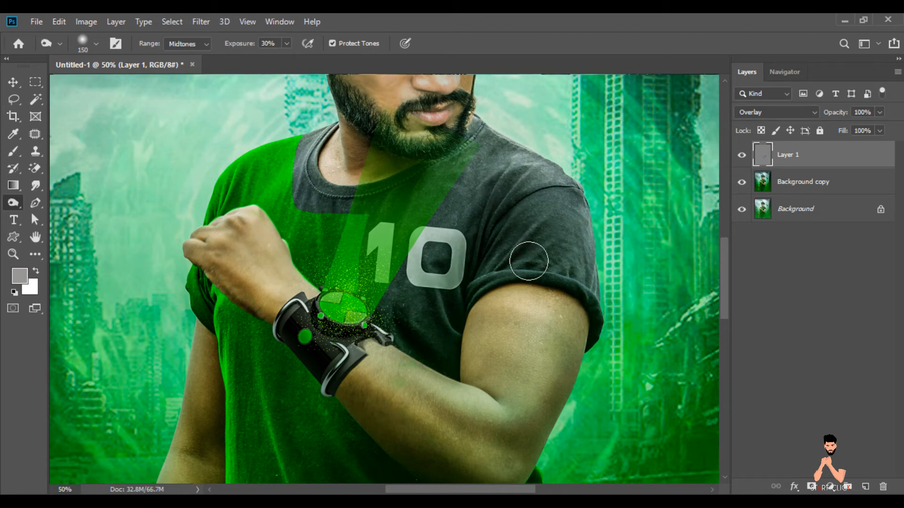
Burn the shadows along the green sleeve, the bent forearm and elbow, and the lowered arm.
drag(723, 258, 723, 293)
drag(205, 181, 209, 297)
mouse_move(513, 340)
mouse_down()
mouse_move(512, 367)
mouse_move(261, 177)
mouse_move(353, 473)
mouse_move(267, 168)
mouse_move(423, 337)
mouse_up()
drag(725, 320, 727, 354)
drag(535, 419, 465, 410)
drag(122, 454, 137, 372)
Burn the shadows around the face and beard with a 90 px brush at 20% exposure.
drag(724, 321, 724, 190)
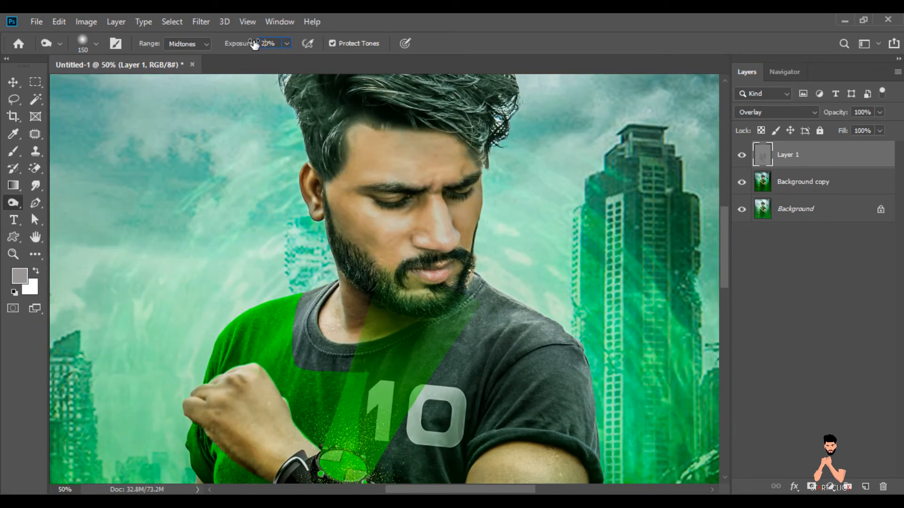
mouse_move(335, 137)
mouse_down()
mouse_move(348, 196)
mouse_move(471, 235)
mouse_move(420, 208)
mouse_up()
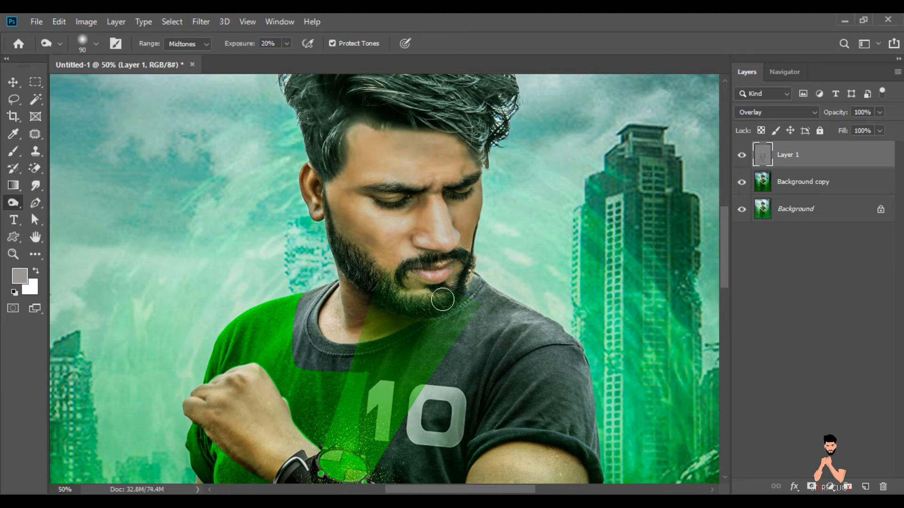
Dodge the highlights on the raised arm and hand with a 125 px brush at 30% exposure.
scroll(378, 312, down, 4)
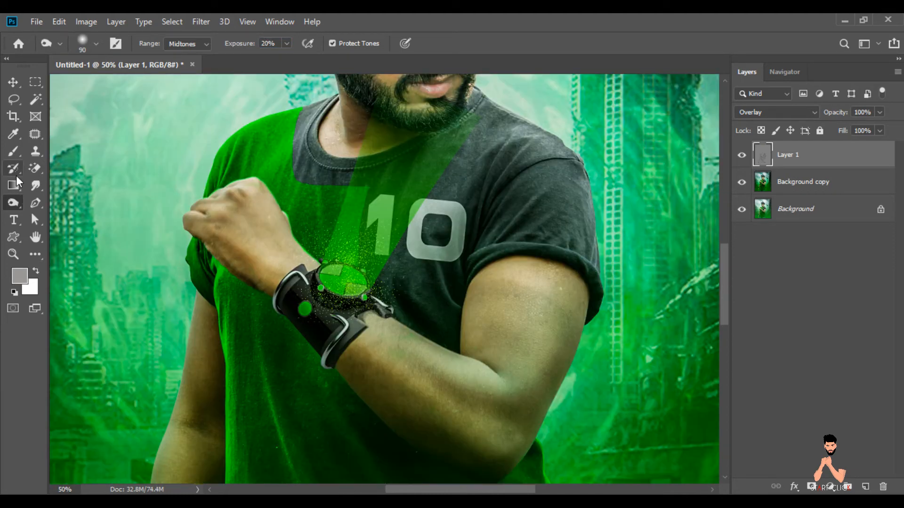
right_click(14, 203)
click(58, 205)
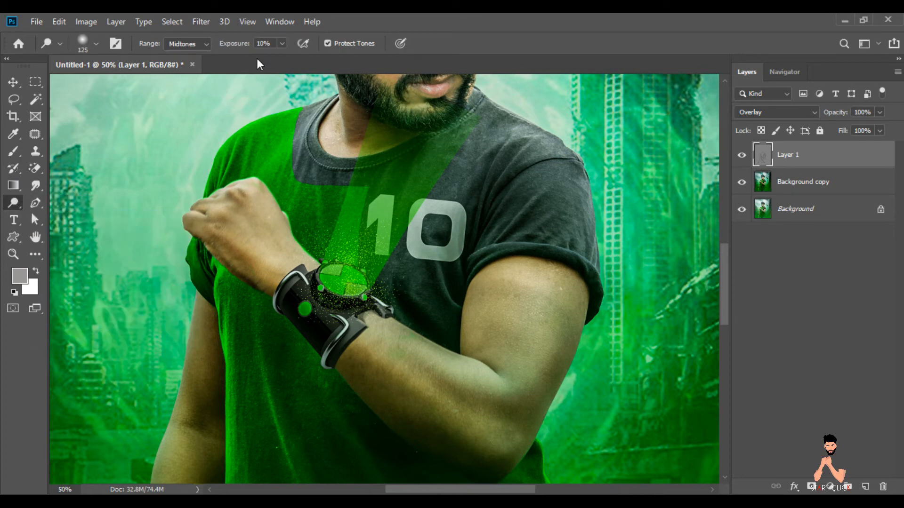
mouse_move(563, 284)
mouse_down()
mouse_move(470, 323)
mouse_move(423, 367)
mouse_move(386, 377)
mouse_up()
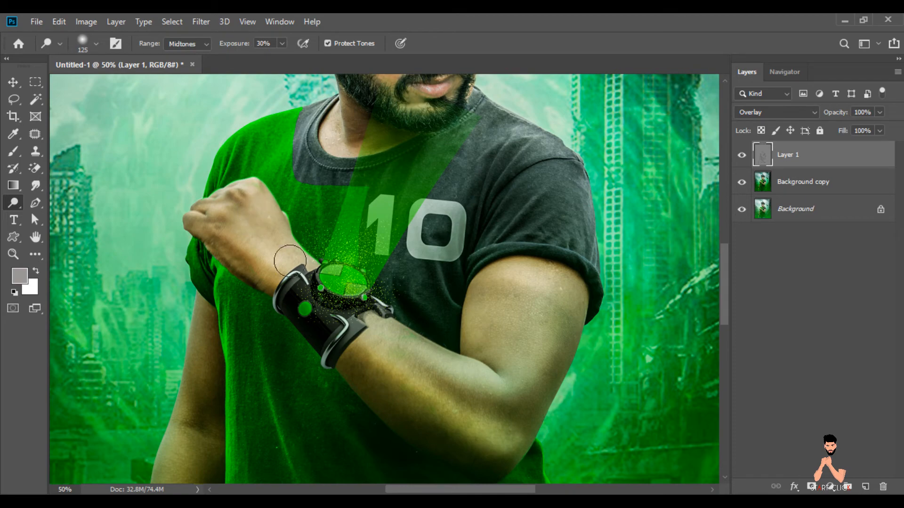
Reduce the Dodge brush to 90 px and brighten the highlights on the lowered arm and the shirt folds.
drag(726, 275, 726, 316)
key(bracketleft)
key(bracketleft)
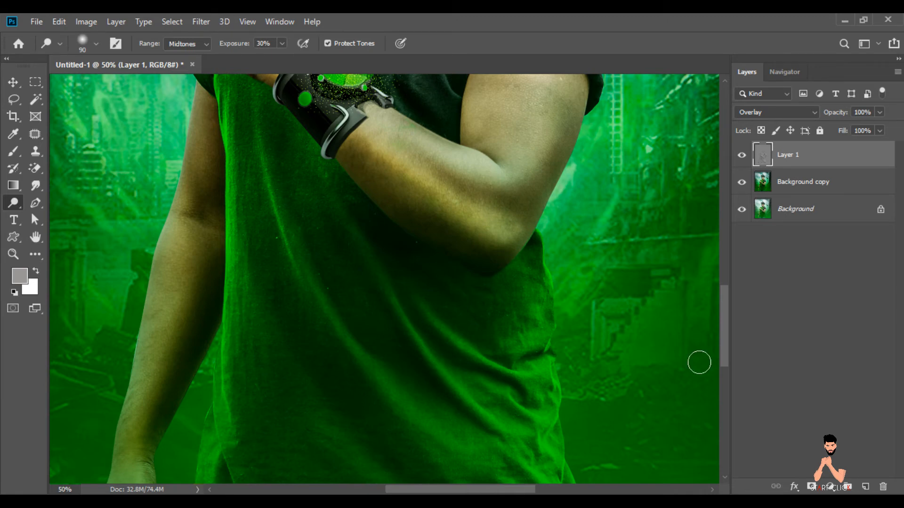
scroll(579, 360, down, 3)
mouse_move(124, 360)
mouse_down()
mouse_move(109, 378)
mouse_move(125, 410)
mouse_move(133, 307)
mouse_move(172, 117)
mouse_move(191, 91)
mouse_up()
drag(724, 334, 723, 310)
mouse_move(204, 96)
mouse_down()
mouse_move(198, 159)
mouse_move(204, 99)
mouse_up()
drag(721, 309, 721, 368)
mouse_move(487, 283)
mouse_down()
mouse_move(518, 386)
mouse_move(499, 264)
mouse_move(422, 335)
mouse_up()
Dodge the highlights on the forehead, cheek and nose of the model's face.
drag(723, 387, 723, 250)
drag(372, 153, 455, 155)
mouse_move(368, 188)
mouse_down()
mouse_move(416, 216)
mouse_move(434, 184)
mouse_up()
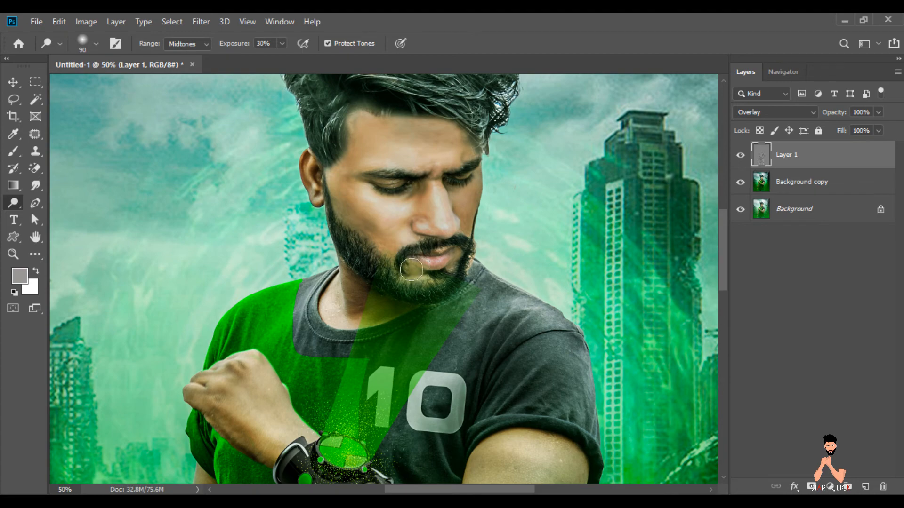
key(ctrl+minus)
mouse_move(397, 148)
mouse_down()
mouse_move(425, 102)
mouse_move(349, 169)
mouse_move(385, 141)
mouse_move(426, 157)
mouse_up()
key(ctrl+minus)
key(ctrl+minus)
key(ctrl+minus)
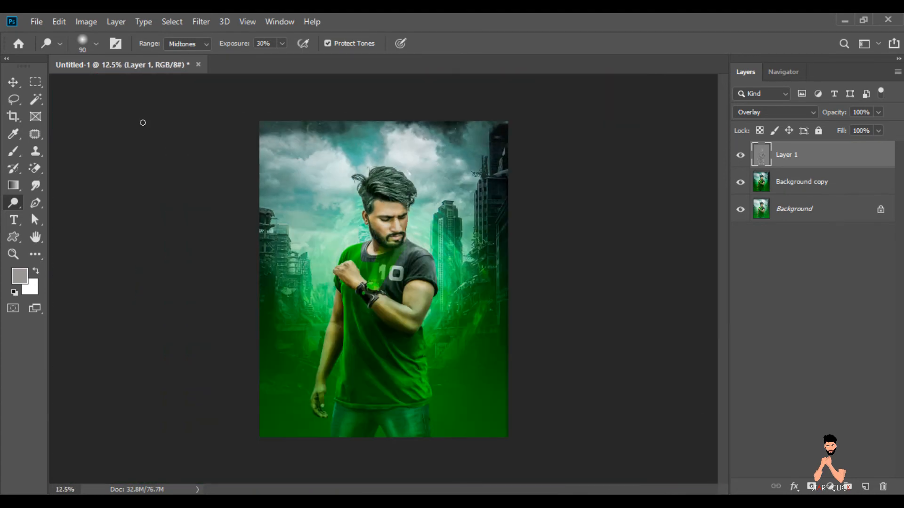
Open 1200px-Ben_10_logo.svg.png from the image folder as a separate Photoshop document.
click(14, 82)
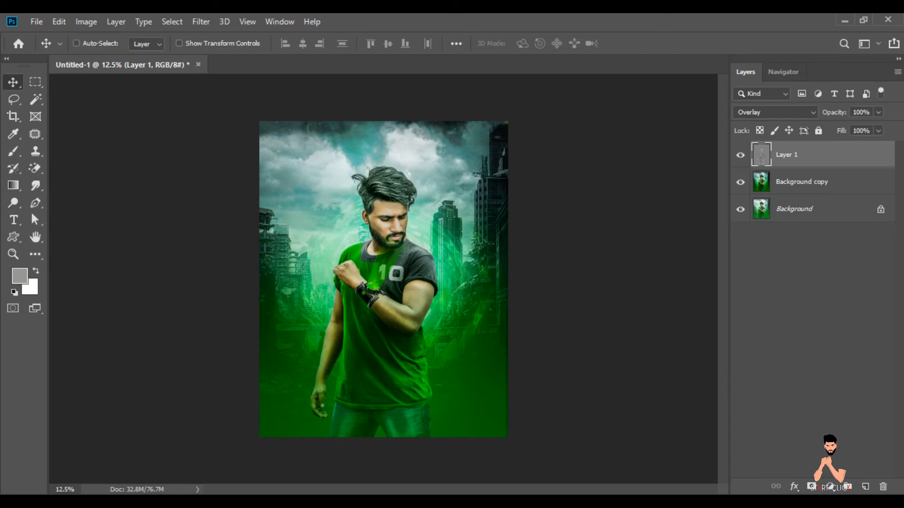
key(alt+Tab)
drag(220, 169, 399, 402)
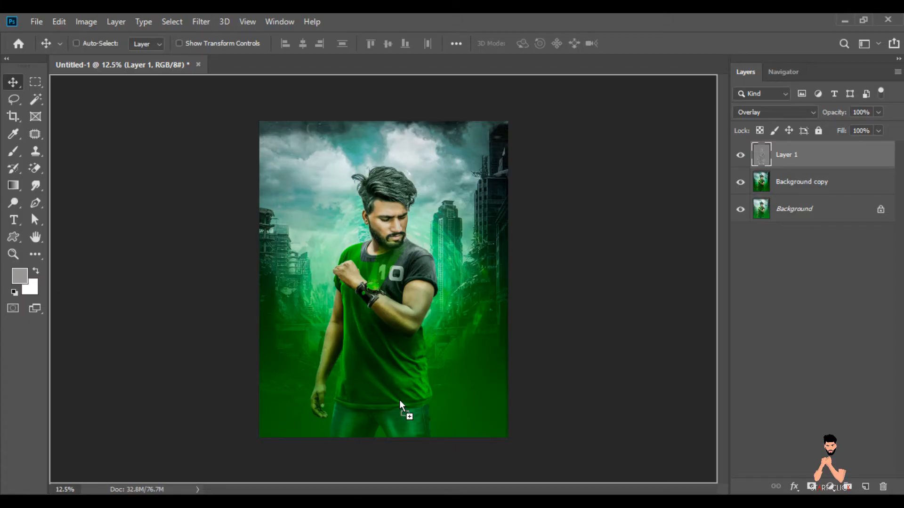
drag(282, 74, 281, 69)
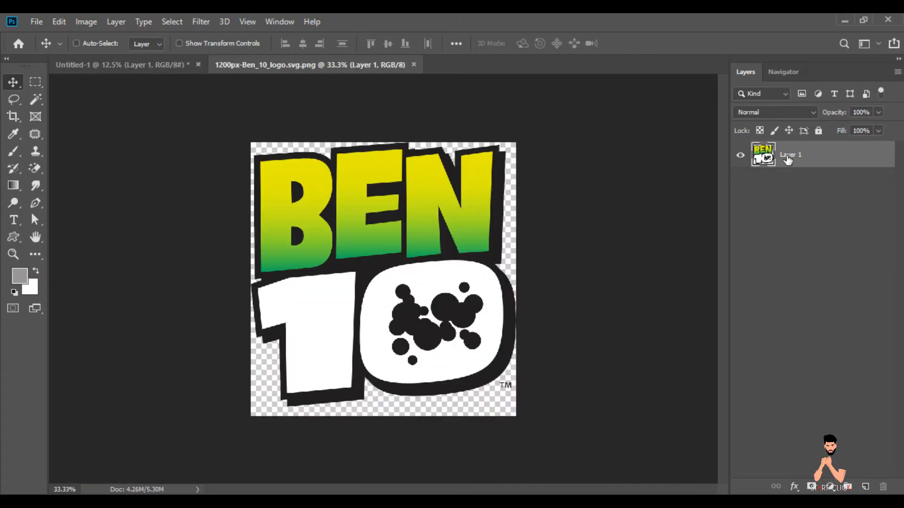
Convert the Ben 10 logo layer to a smart object and copy it into the poster beside the model's head.
right_click(788, 160)
click(682, 197)
drag(320, 236, 298, 185)
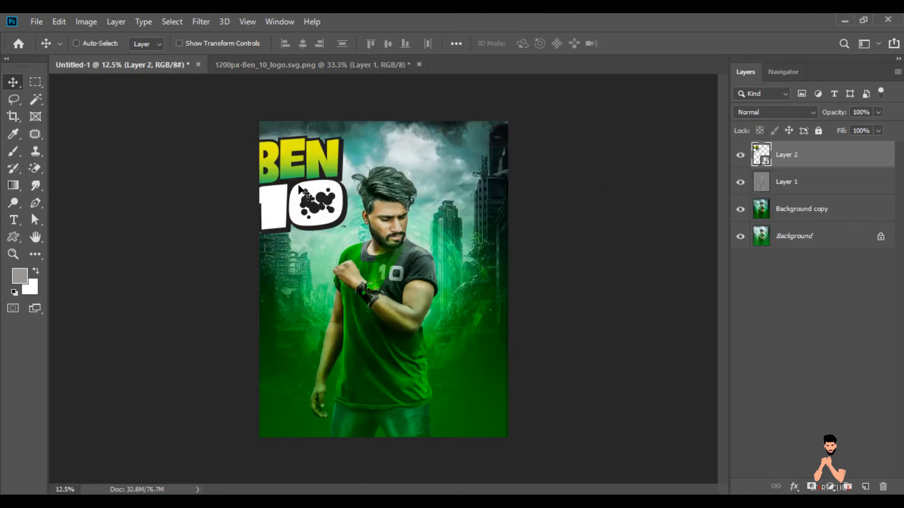
Scale the Ben 10 logo to 19% proportionally and position it in the sky beside the model's head.
click(60, 24)
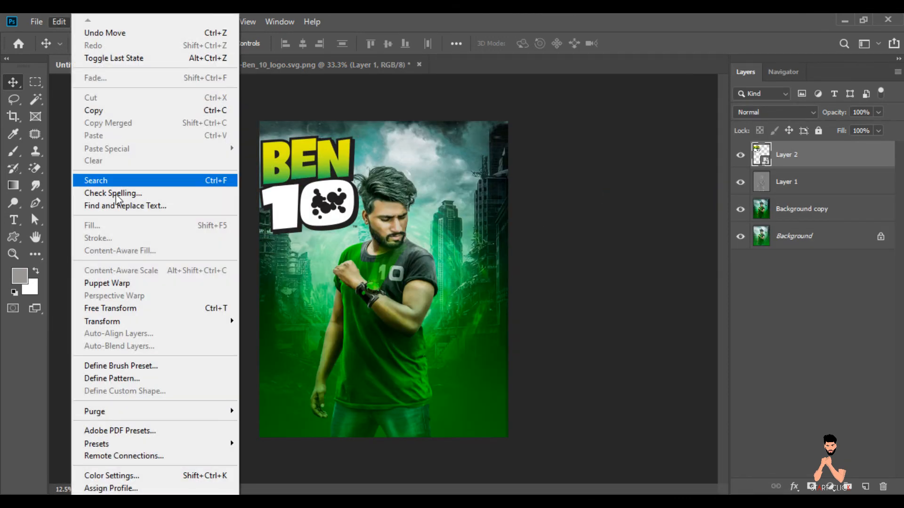
click(129, 305)
drag(296, 44, 292, 44)
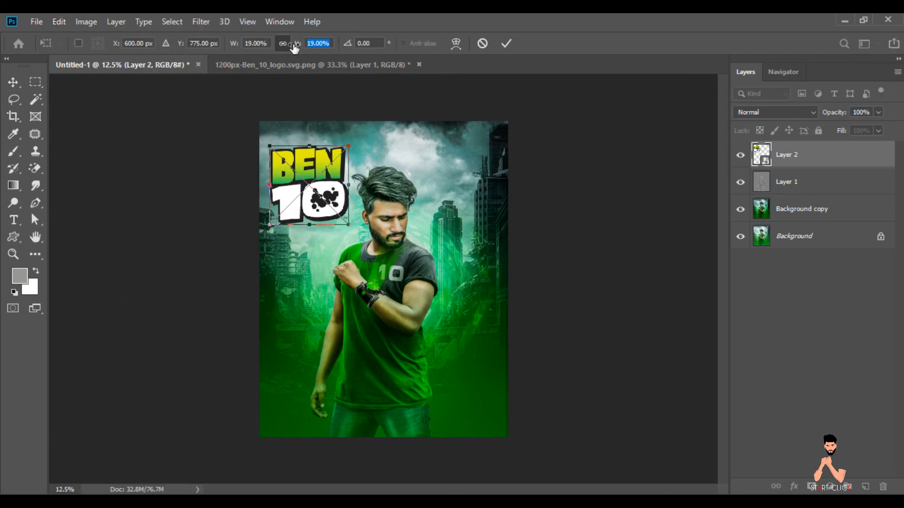
drag(311, 188, 311, 184)
key(Return)
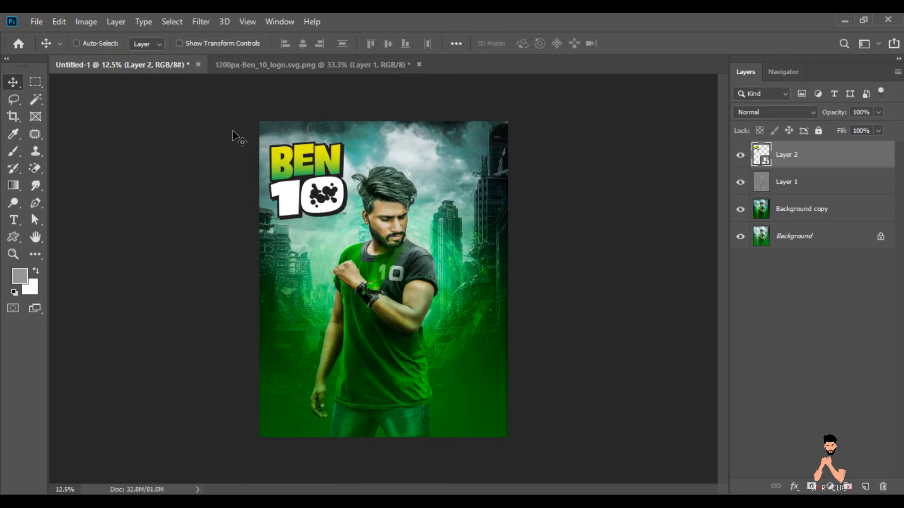
Close the Ben 10 logo document without saving and open Cartoon Network.png from the Ben 10 2 folder as a separate document.
click(419, 64)
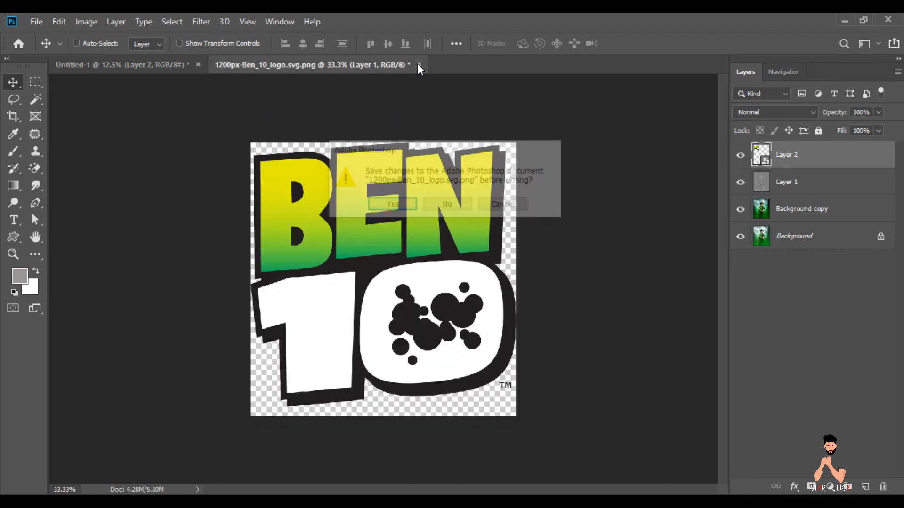
click(447, 206)
mouse_move(349, 482)
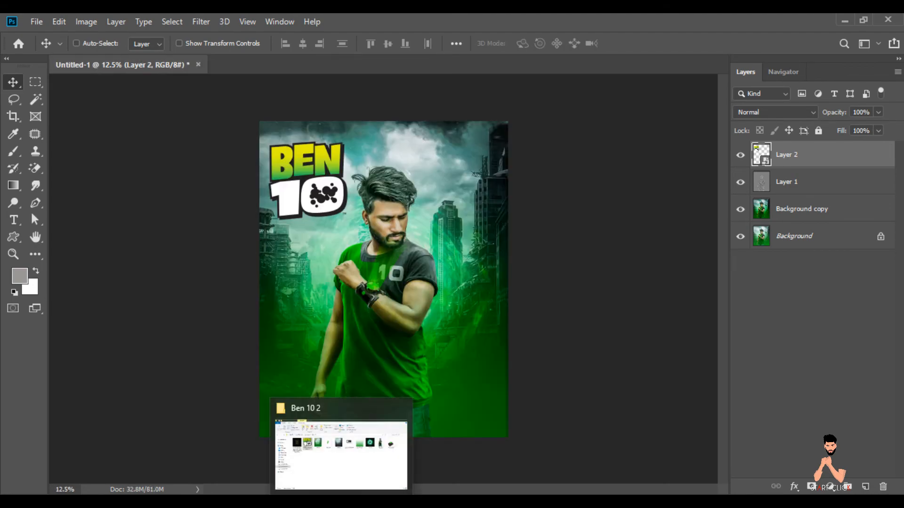
click(344, 448)
drag(511, 176, 302, 59)
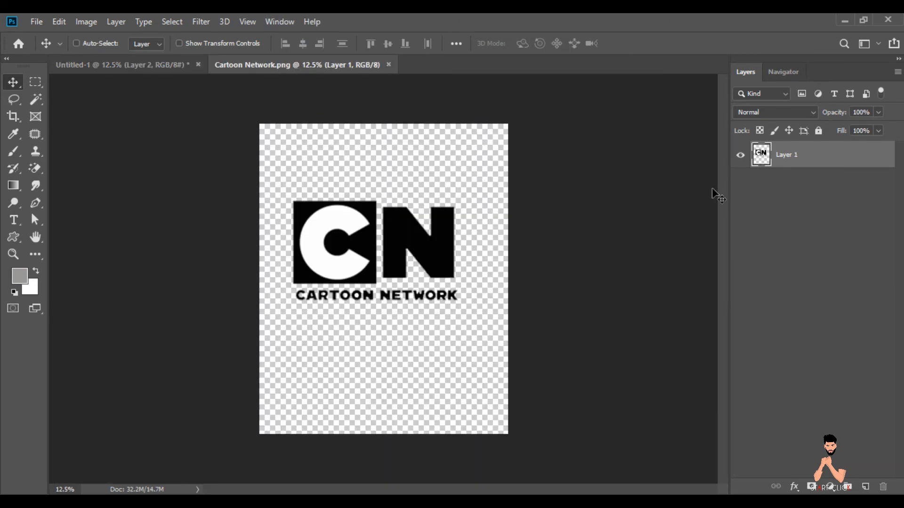
Convert the Cartoon Network logo layer to a smart object and copy it into the poster's lower-right corner.
right_click(795, 159)
click(697, 207)
drag(357, 230, 337, 248)
drag(465, 405, 472, 411)
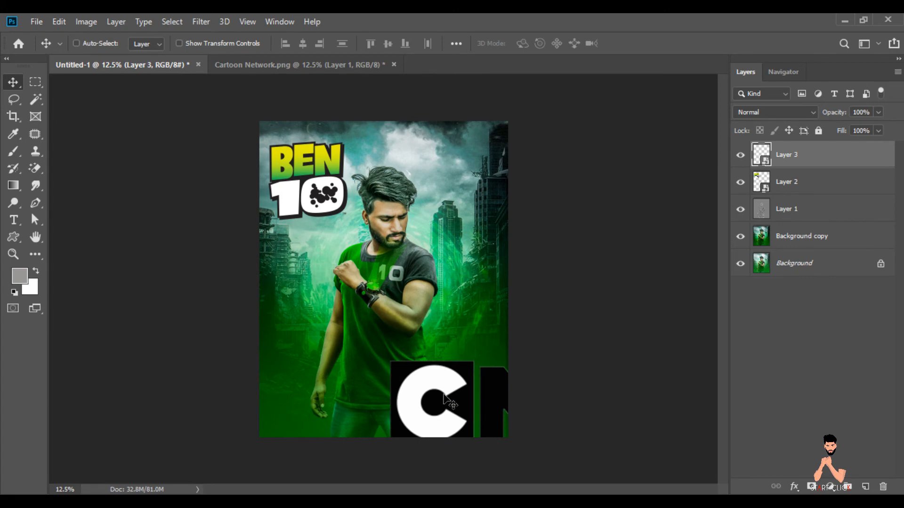
Scale the Cartoon Network logo proportionally to 61.11% in the poster's lower-right corner.
click(52, 19)
click(151, 306)
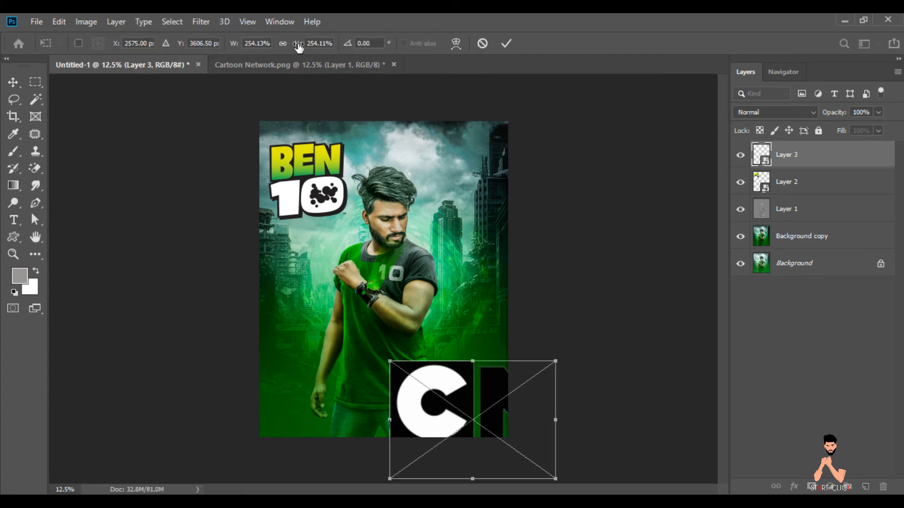
drag(298, 44, 172, 44)
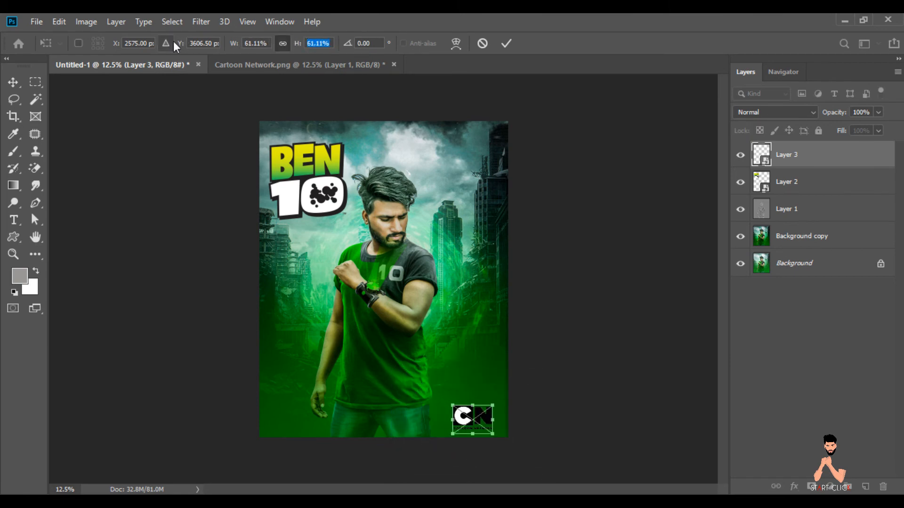
click(13, 83)
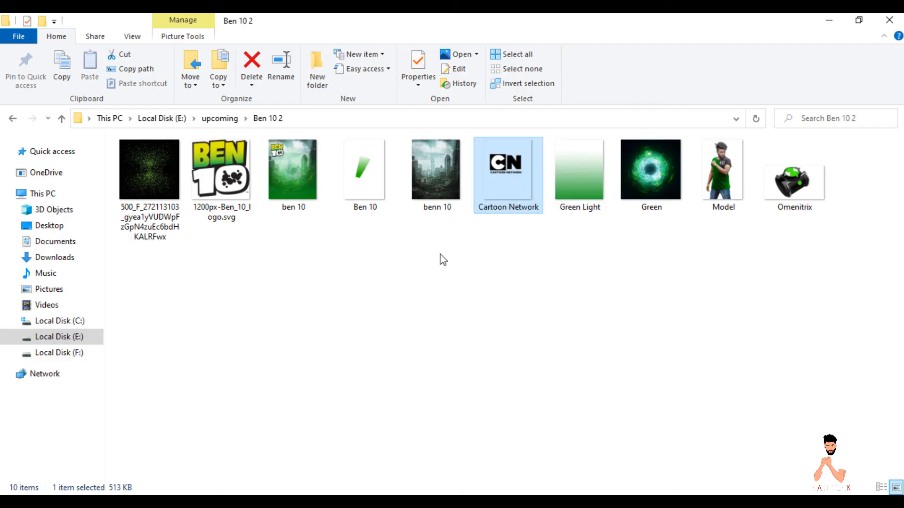
Open the 500_F_272113103 green particle image from the Ben 10 2 folder as a separate document and close Cartoon Network.png without saving.
drag(149, 169, 452, 62)
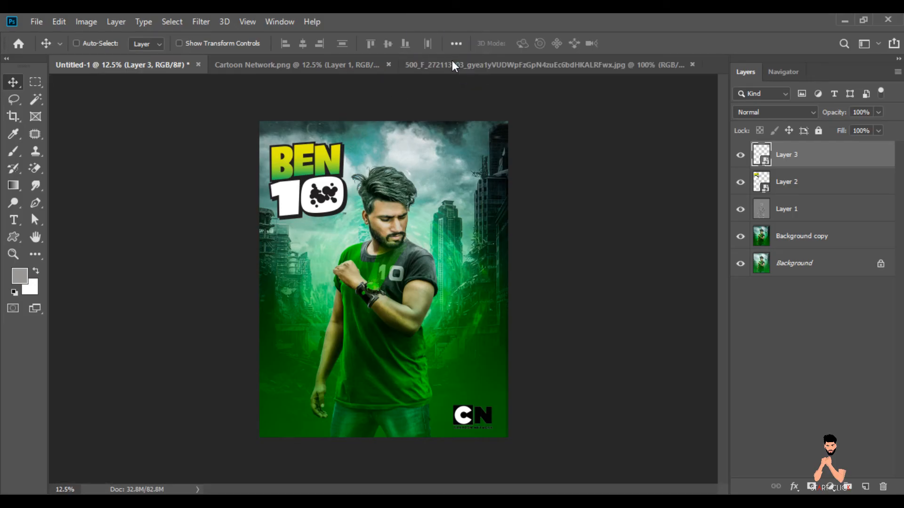
click(380, 64)
click(389, 64)
click(428, 204)
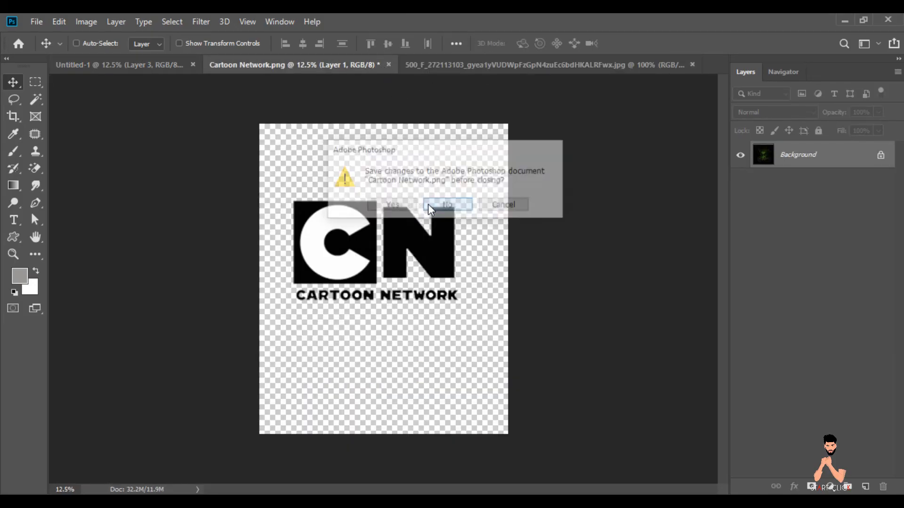
Convert the green particle background to a smart object and copy it into the poster over the model's chest.
right_click(800, 160)
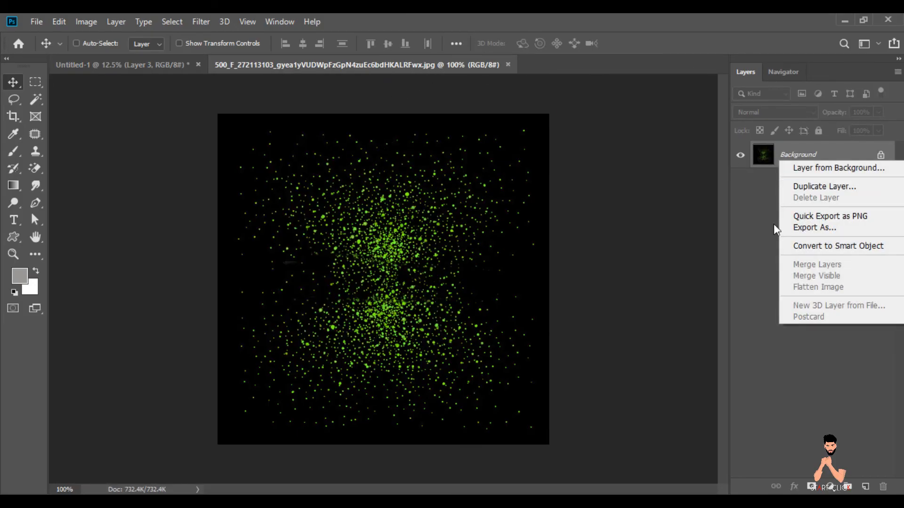
click(809, 255)
drag(506, 253, 269, 118)
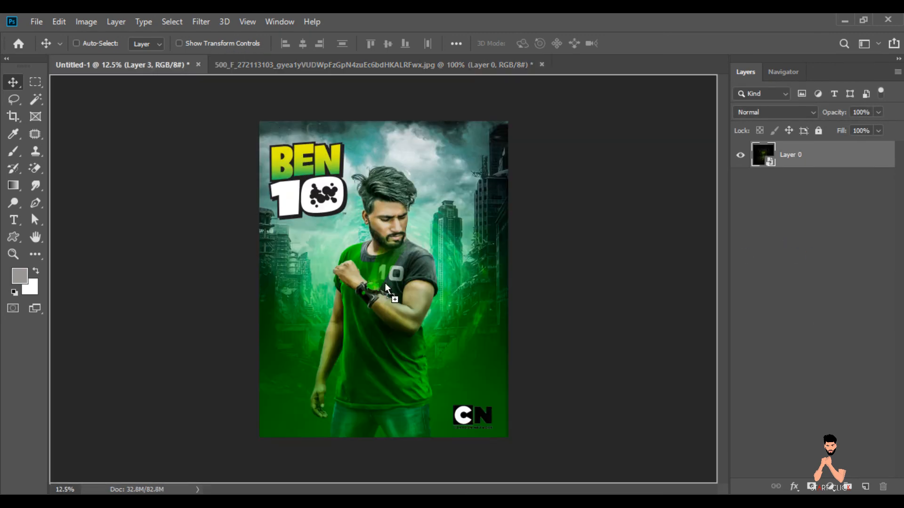
drag(385, 282, 385, 283)
Enlarge the particle layer proportionally to span the poster's full width and position it over the lower part of the poster.
click(60, 22)
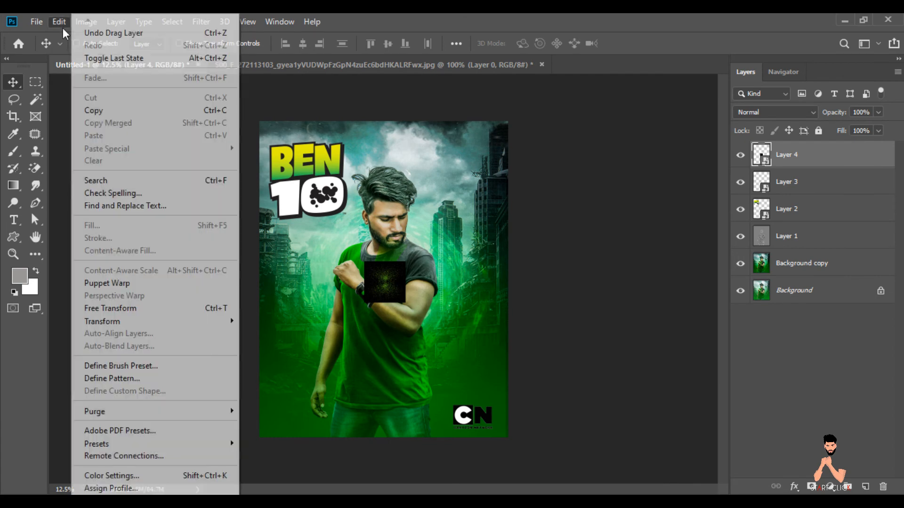
click(121, 308)
drag(297, 47, 379, 95)
drag(430, 264, 433, 358)
drag(368, 310, 362, 307)
key(Return)
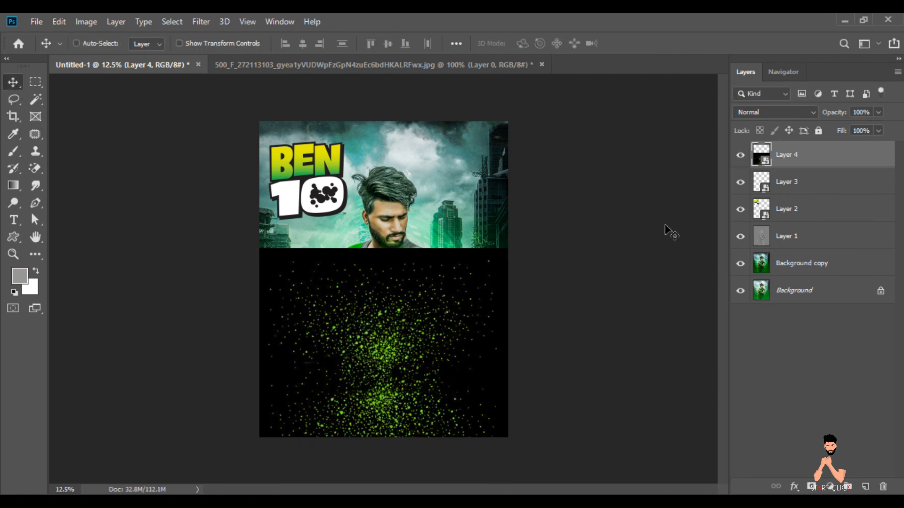
Blend the particle layer in Screen mode at 60% fill and move it down over the model's lower body.
click(781, 116)
click(752, 221)
drag(408, 349, 410, 405)
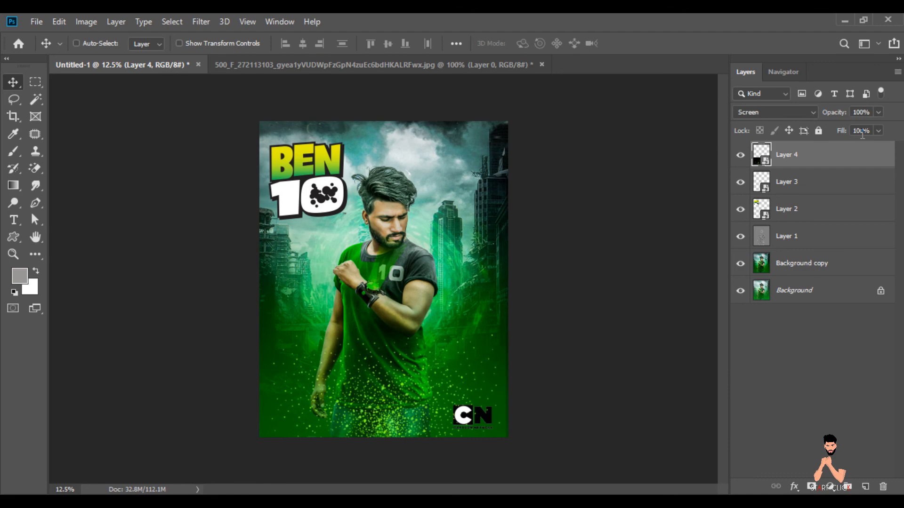
text(60)
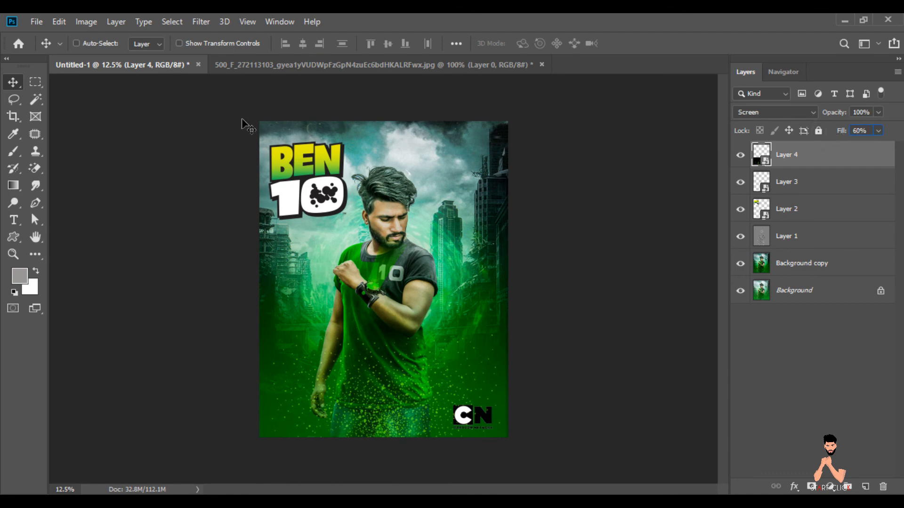
Soften the particle layer with a slight Gaussian Blur and close the source particle document without saving.
click(200, 22)
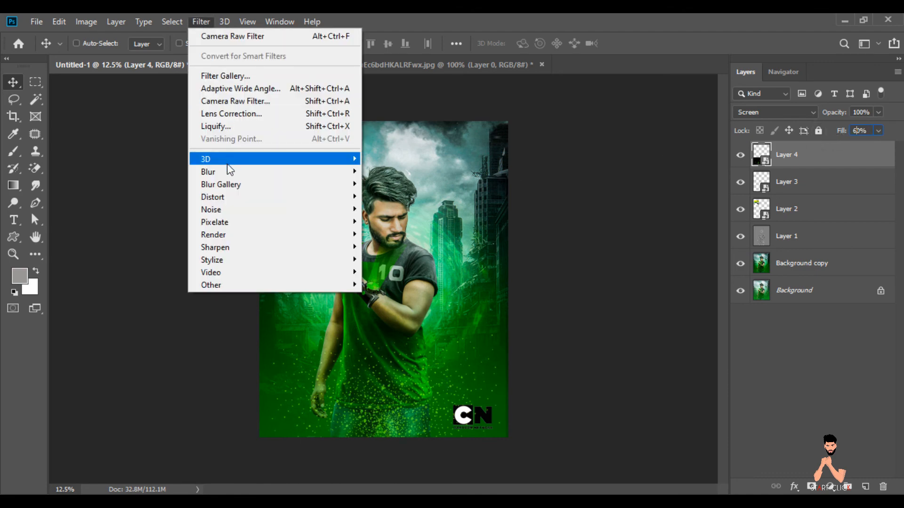
mouse_move(325, 177)
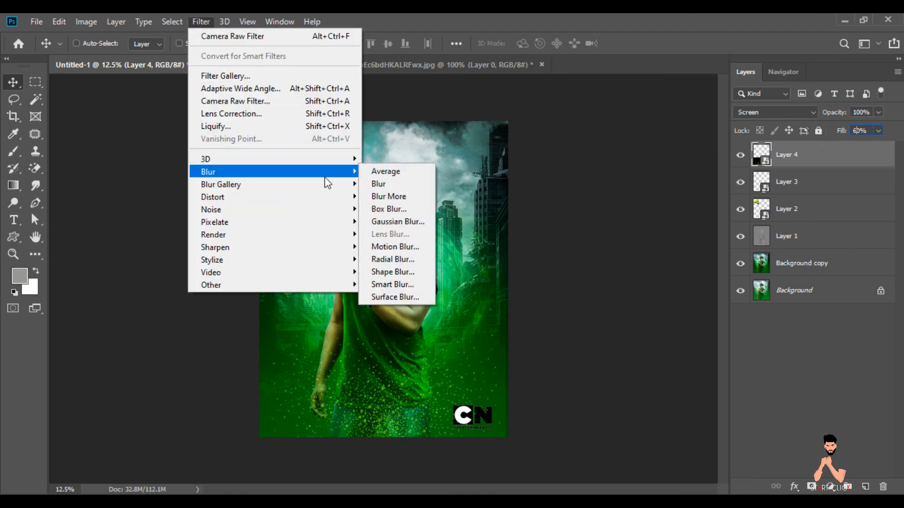
click(391, 221)
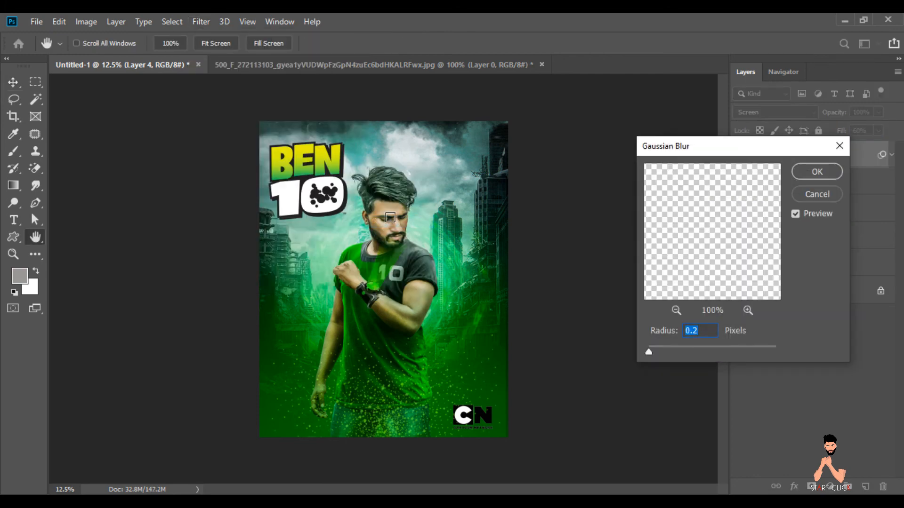
drag(652, 351, 671, 352)
click(805, 172)
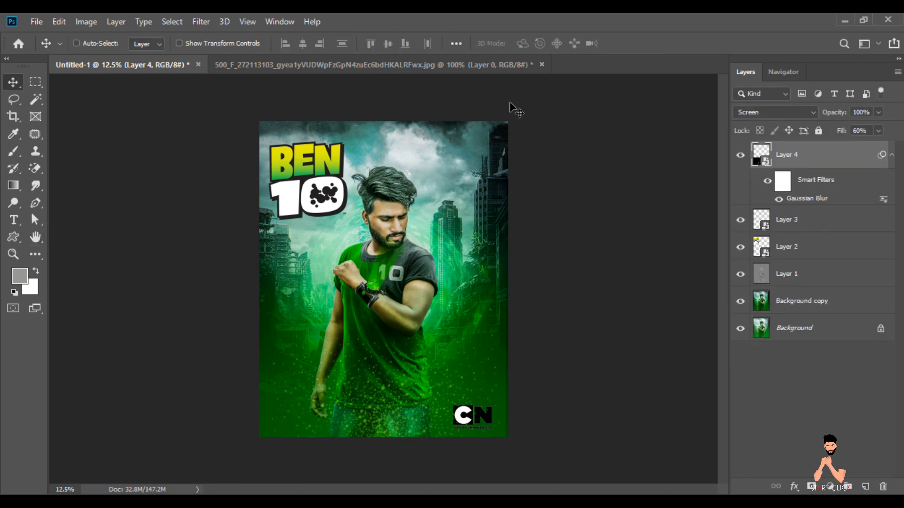
click(542, 64)
click(435, 211)
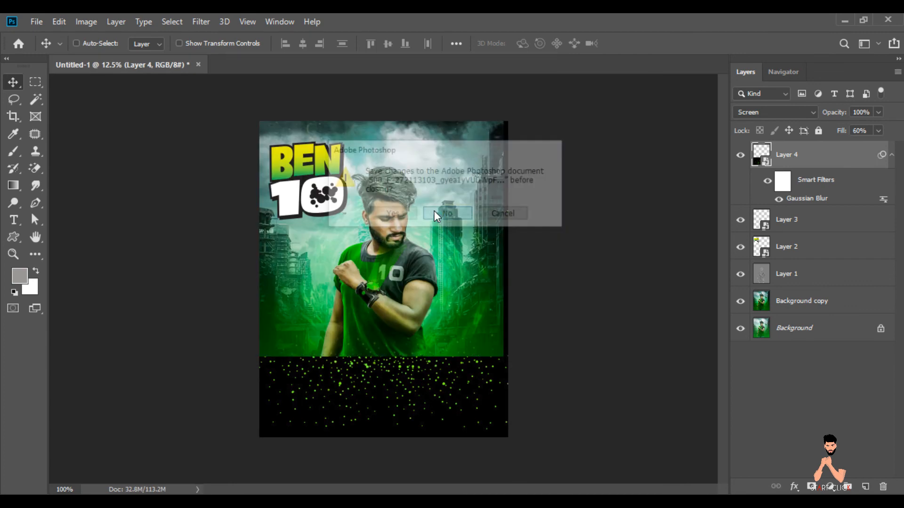
Merge all visible poster layers and duplicate the merged background layer.
right_click(784, 161)
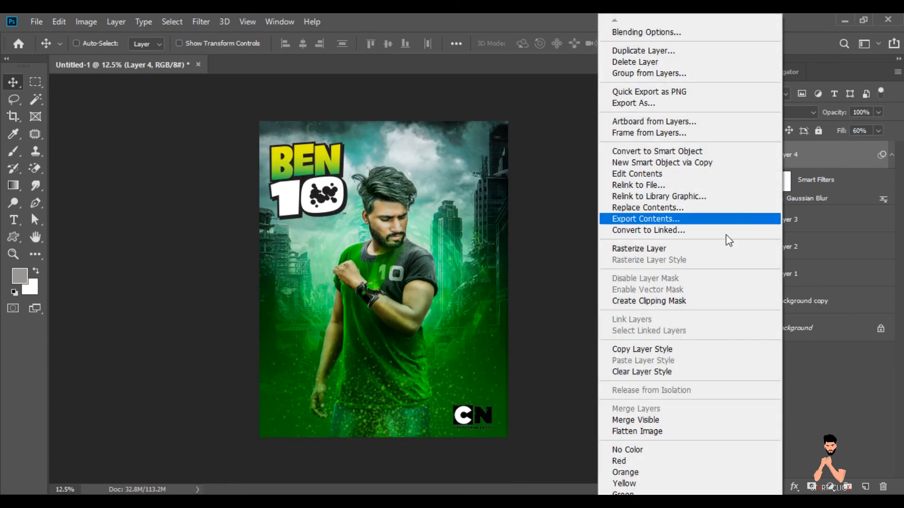
click(650, 420)
drag(797, 163, 865, 486)
Add a Color Balance adjustment with midtones Cyan-Red -23, Magenta-Green +10 and Yellow-Blue +36, and merge the visible layers.
click(829, 486)
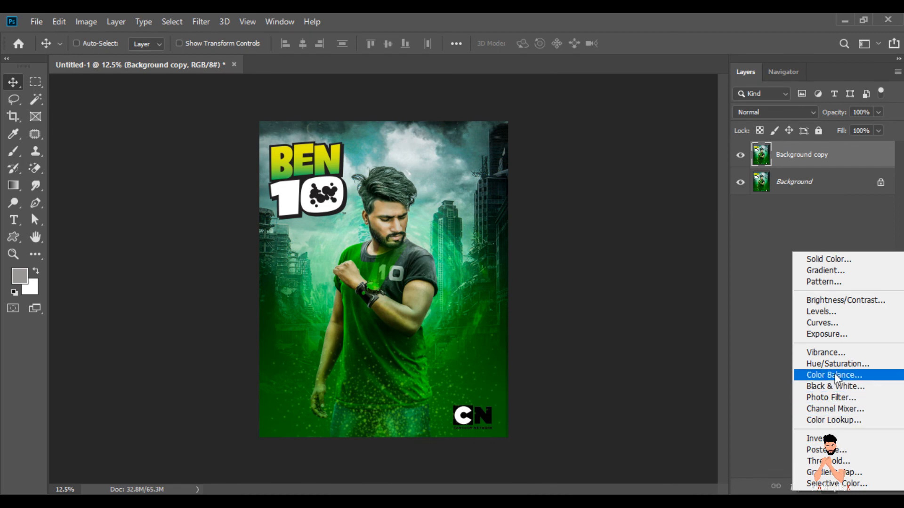
click(836, 376)
drag(619, 207, 662, 253)
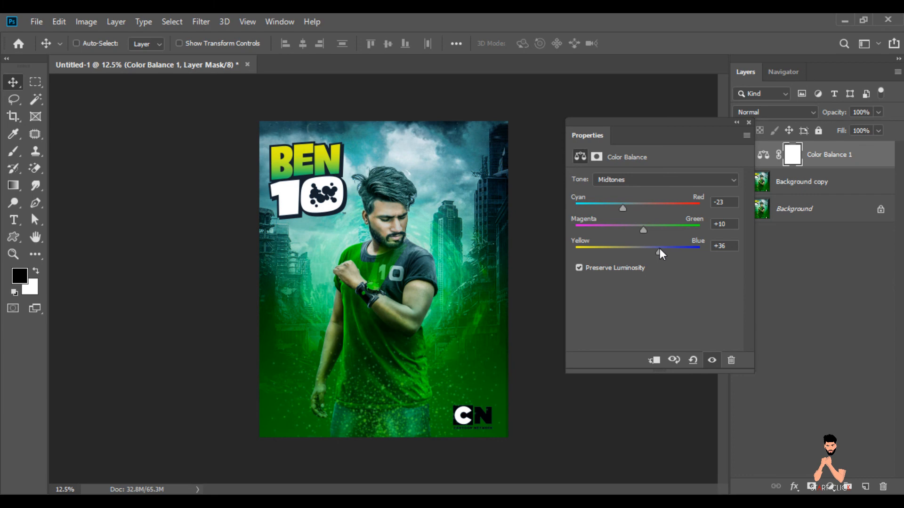
click(749, 123)
right_click(815, 155)
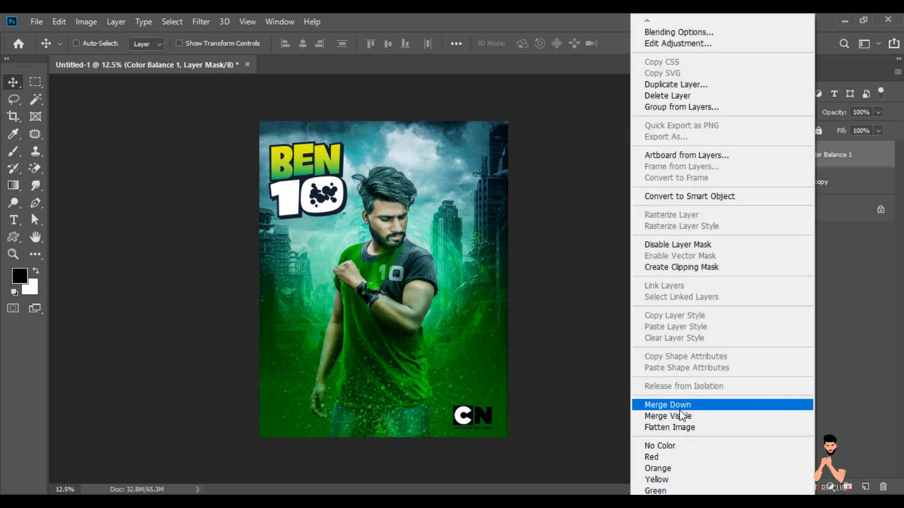
click(681, 416)
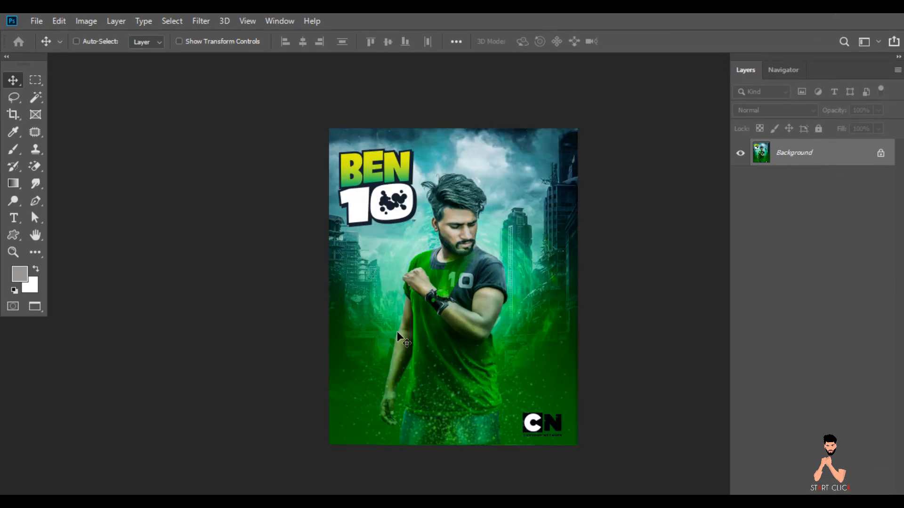
Examine the finished poster in full-screen view, fitted to the screen.
key(f)
key(ctrl+0)
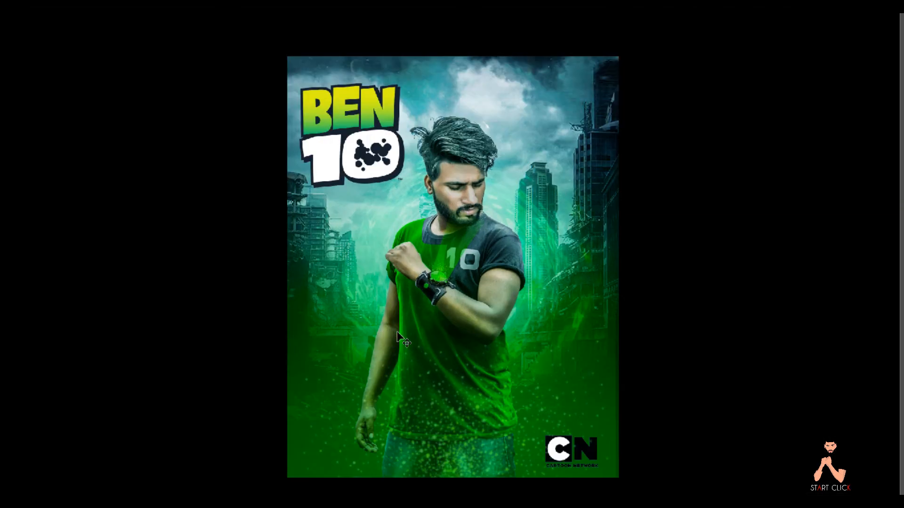
key(ctrl+plus)
key(ctrl+minus)
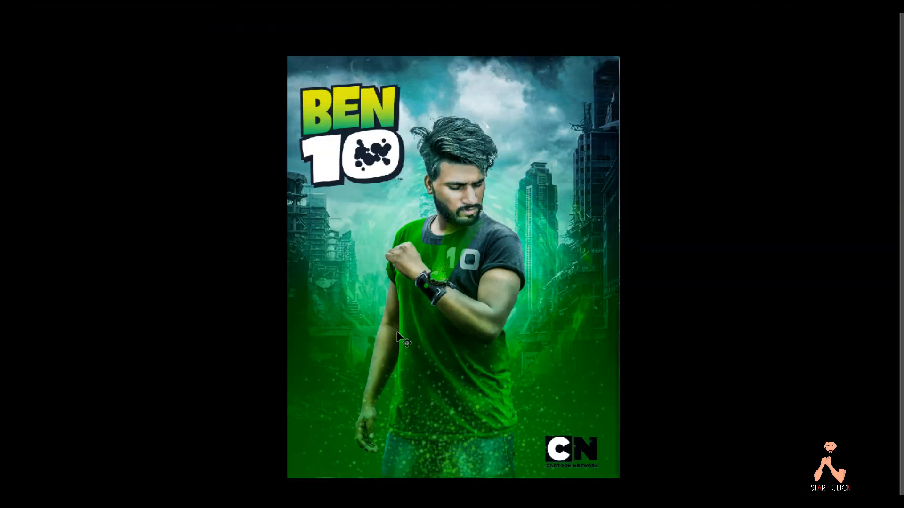